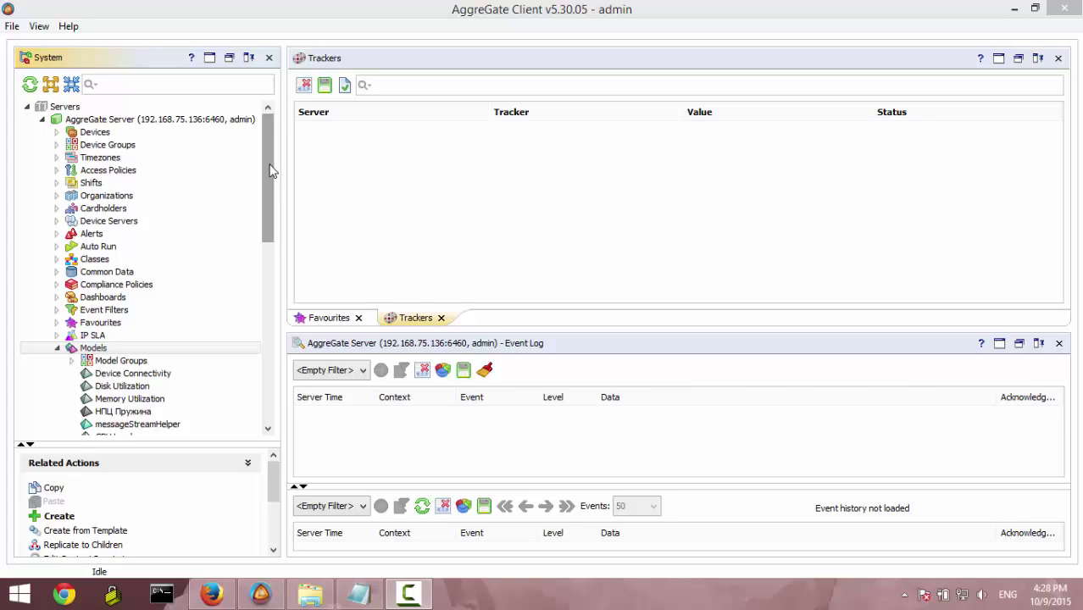
# Create the Geo-fences resource from the Fleet Management category on the AggreGate server, filtering the resources by "geo".
pyautogui.rightClick(119, 123)
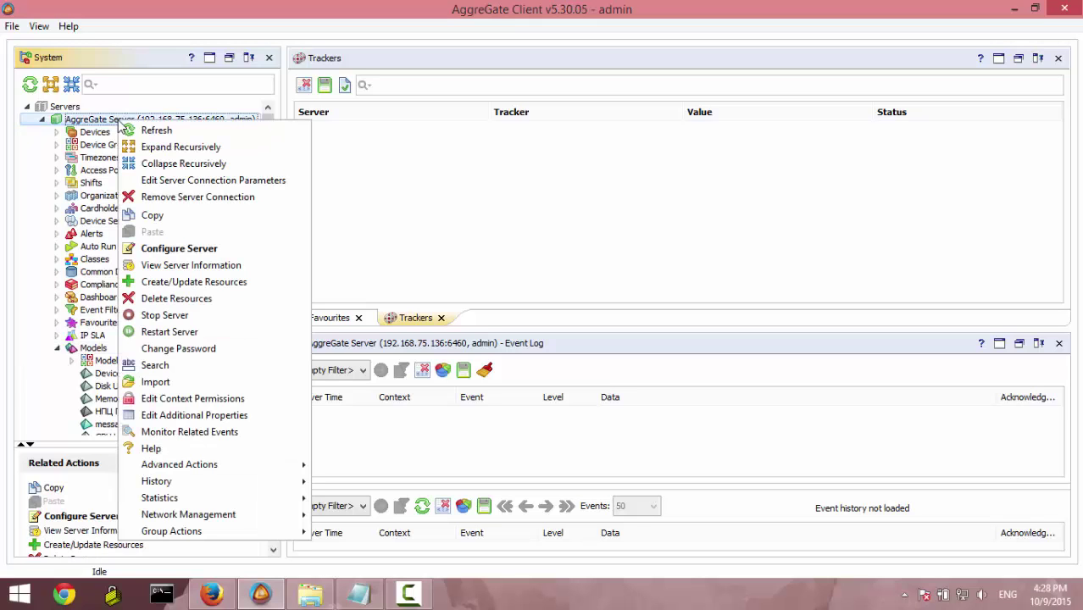
pyautogui.click(191, 281)
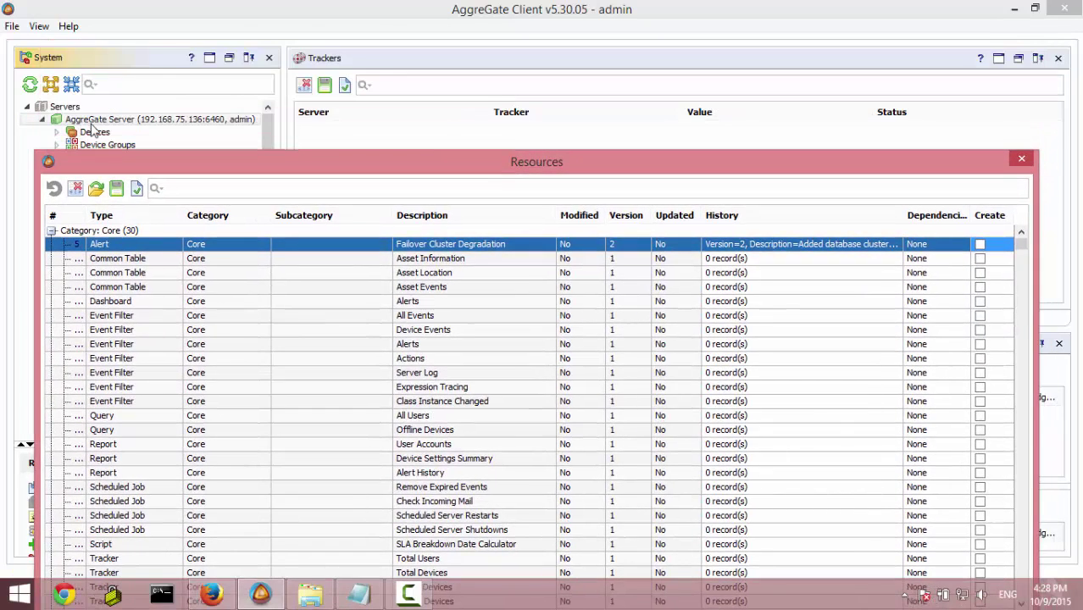
pyautogui.moveTo(213, 169); pyautogui.dragTo(211, 51)
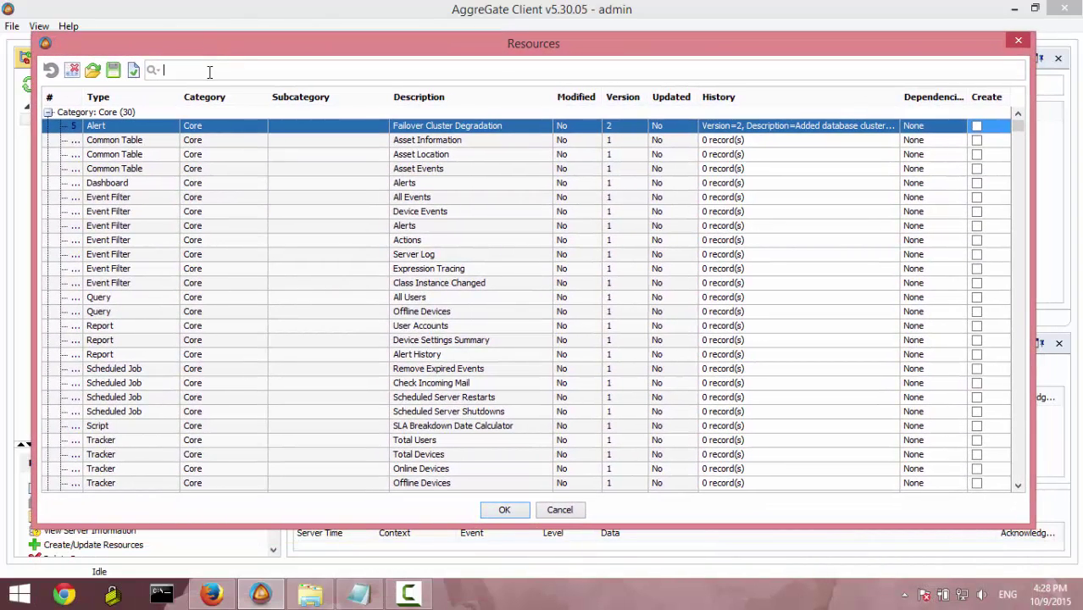
pyautogui.click(210, 72)
pyautogui.write('geo')
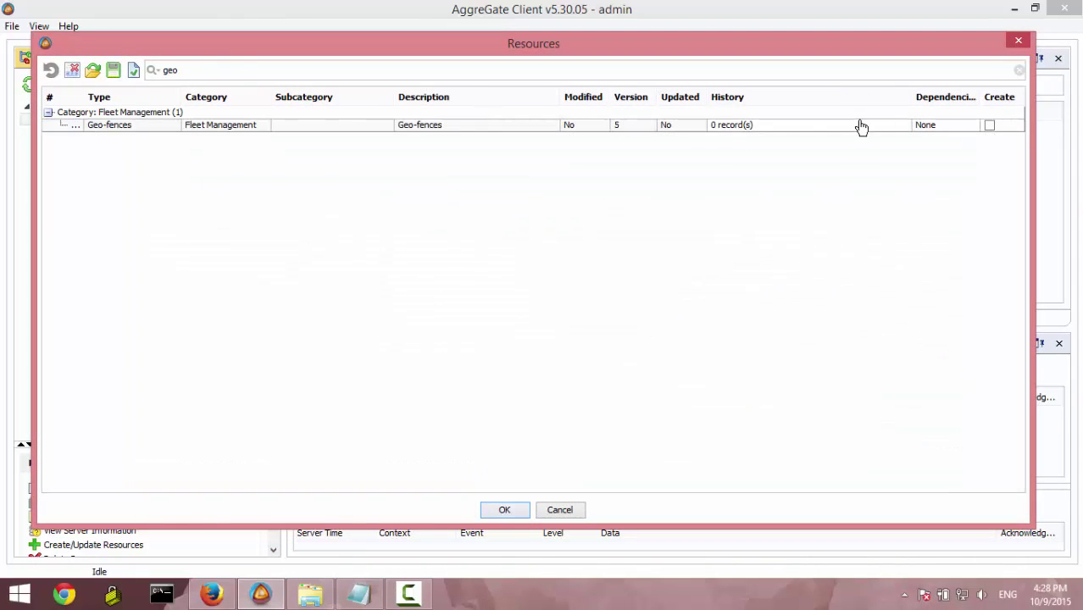
pyautogui.click(990, 125)
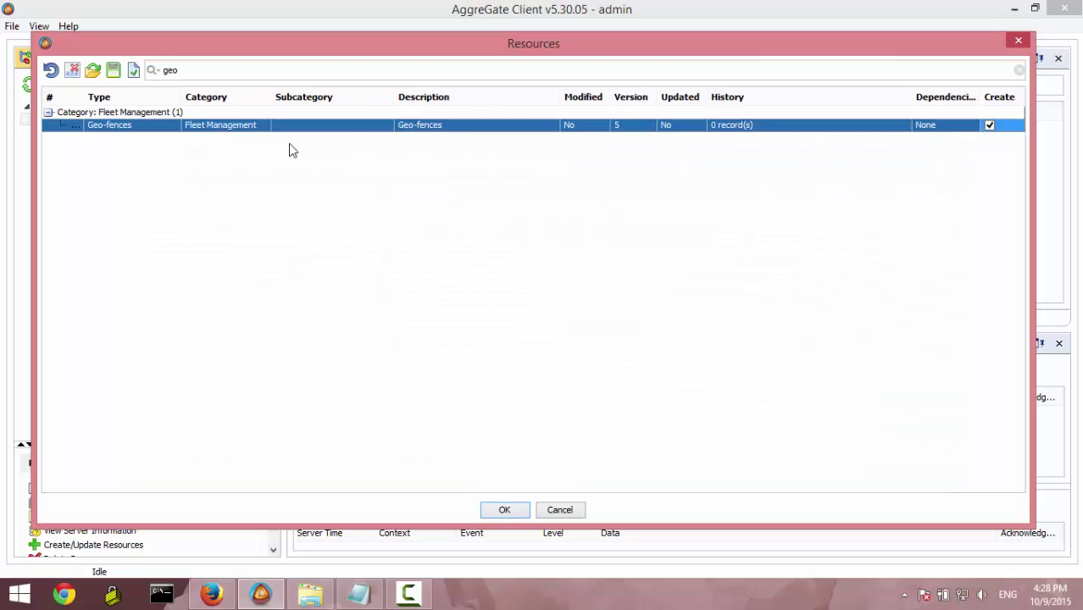
pyautogui.click(507, 511)
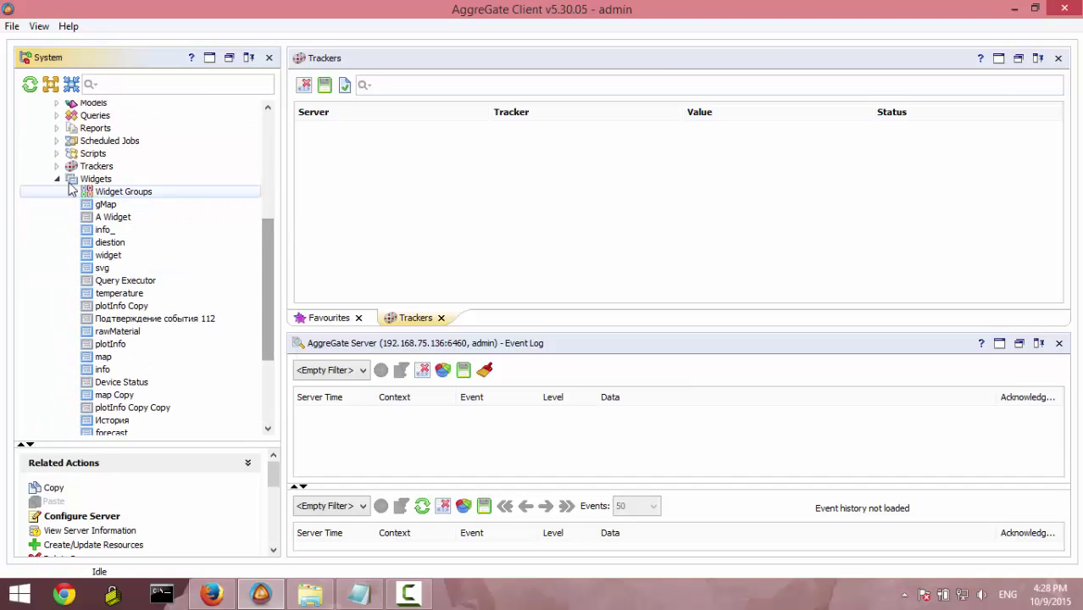
# Create a new geo-fence under Geo-fences with both name and description set to Polygon.
pyautogui.click(56, 180)
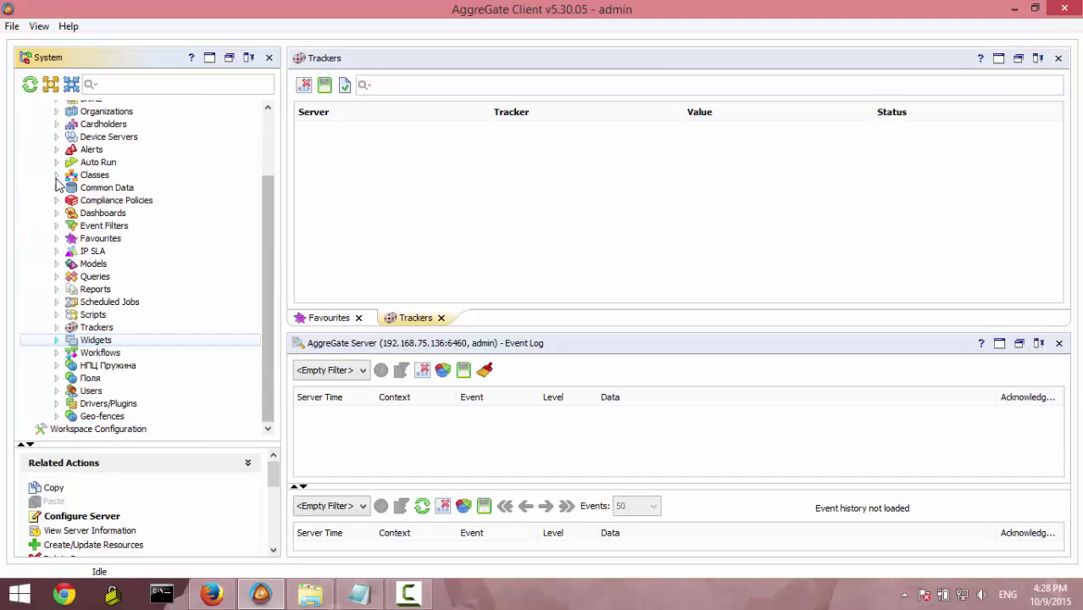
pyautogui.doubleClick(82, 416)
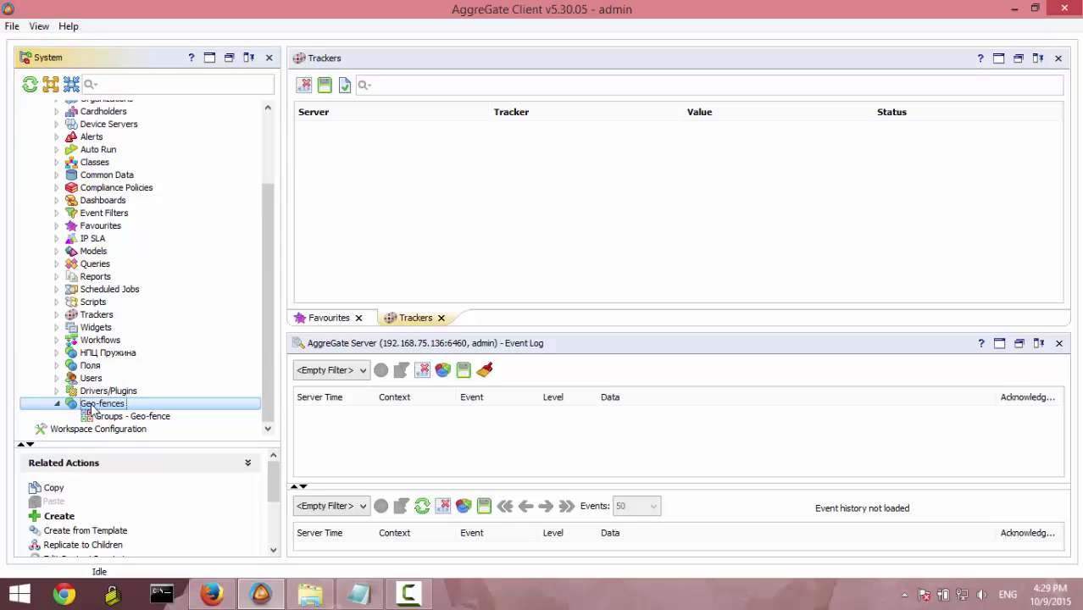
pyautogui.doubleClick(90, 405)
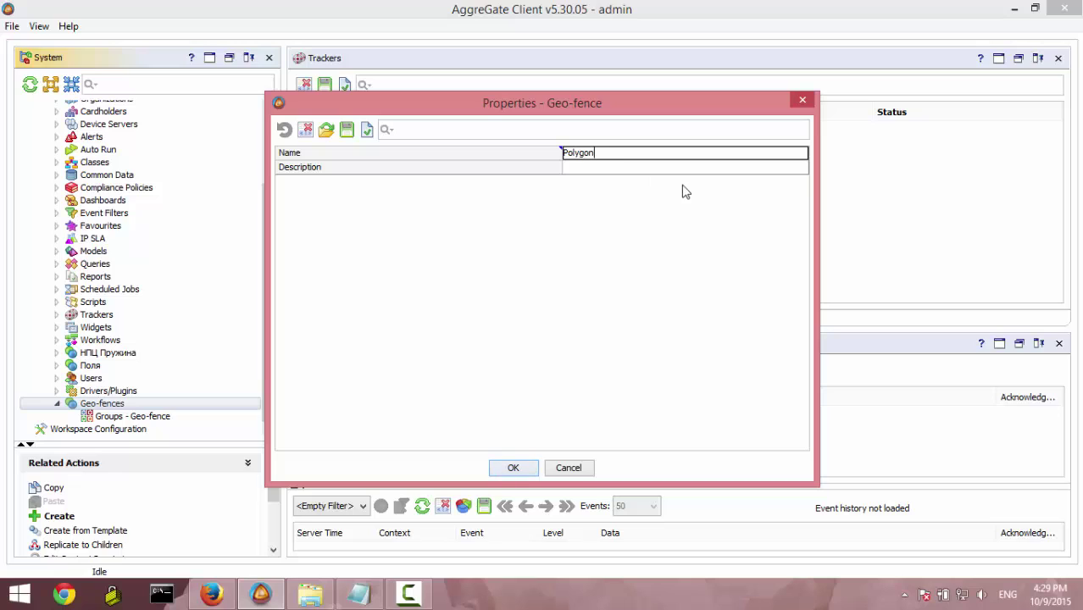
pyautogui.hotkey('ctrl', 'a')
pyautogui.write('c')
pyautogui.click(594, 169)
pyautogui.click(593, 154)
pyautogui.doubleClick(567, 154)
pyautogui.hotkey('ctrl', 'c')
pyautogui.click(594, 168)
pyautogui.hotkey('ctrl', 'v')
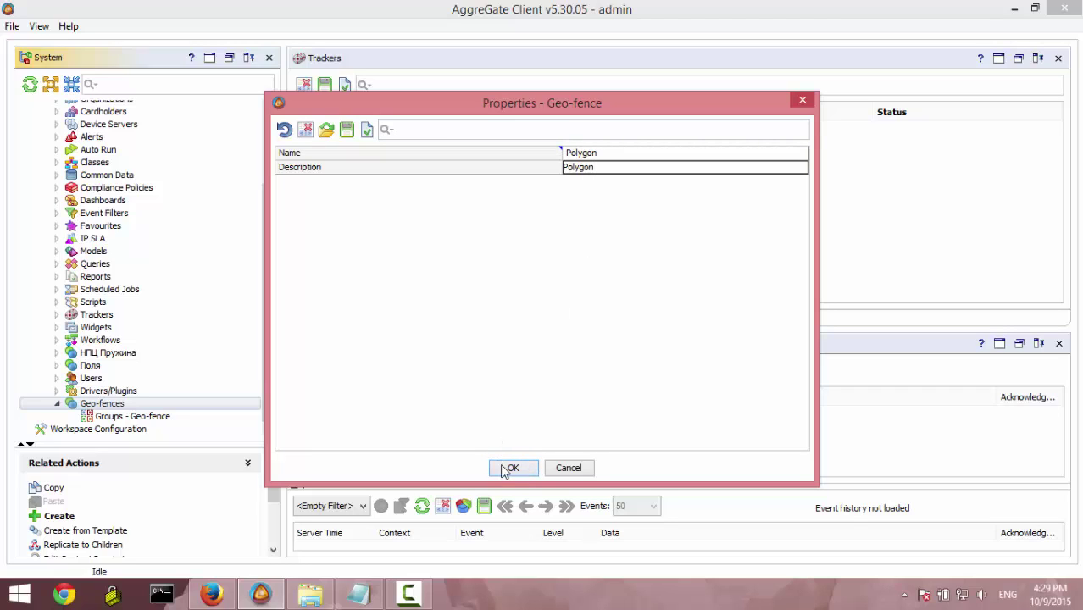
pyautogui.click(507, 469)
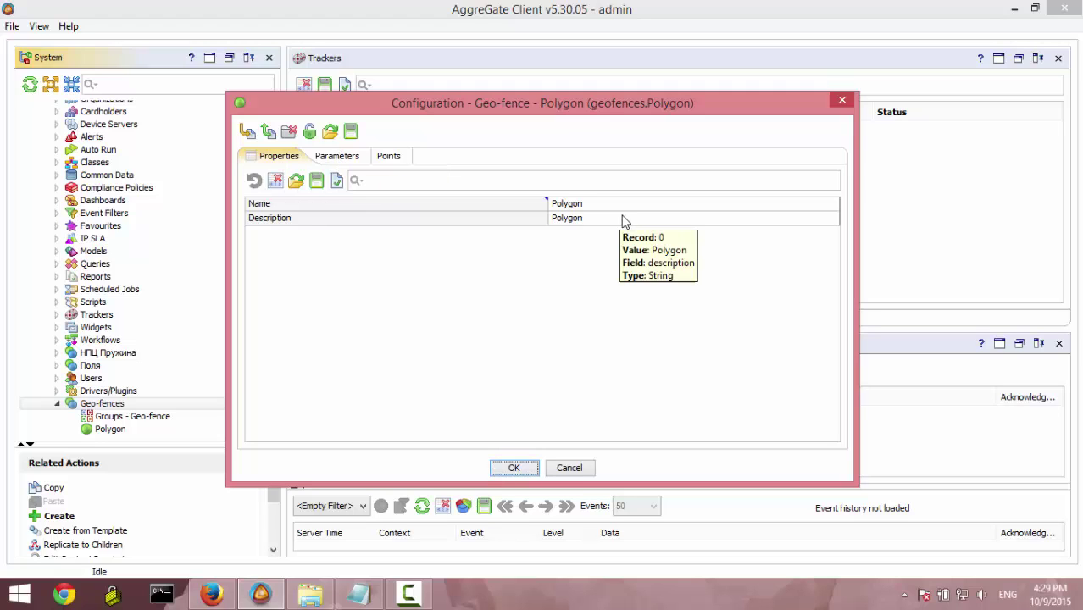
# Set the type of the new geo-fence to Polygon in its parameters.
pyautogui.click(340, 160)
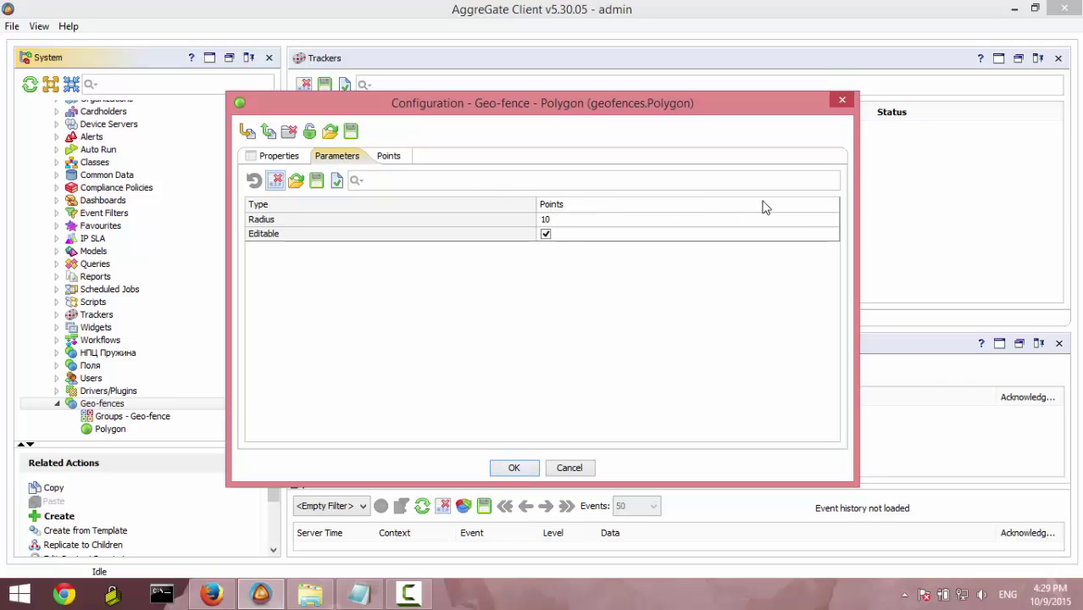
pyautogui.click(829, 204)
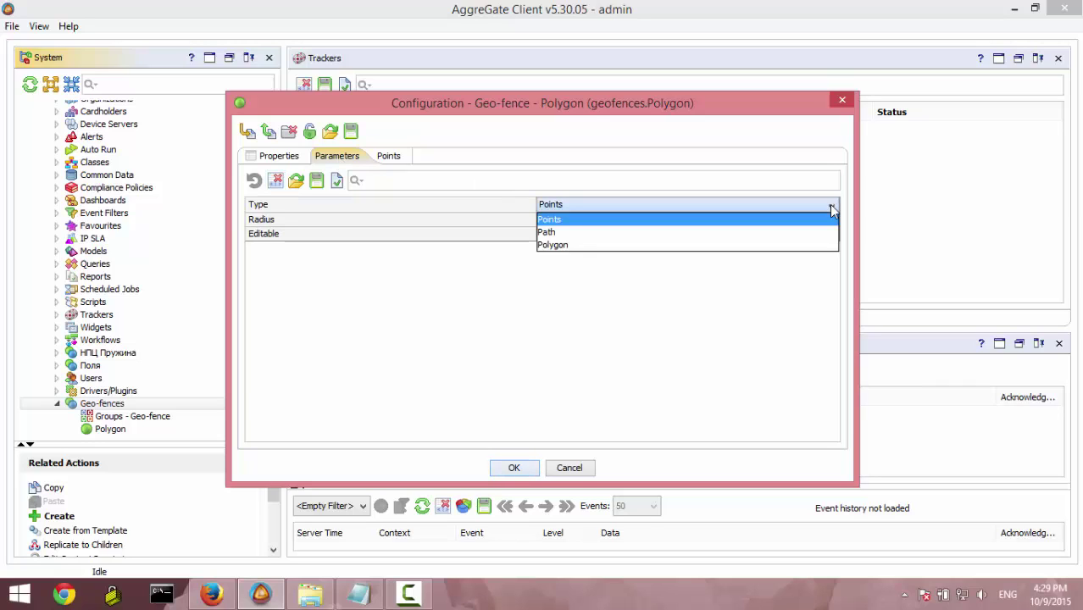
pyautogui.click(560, 246)
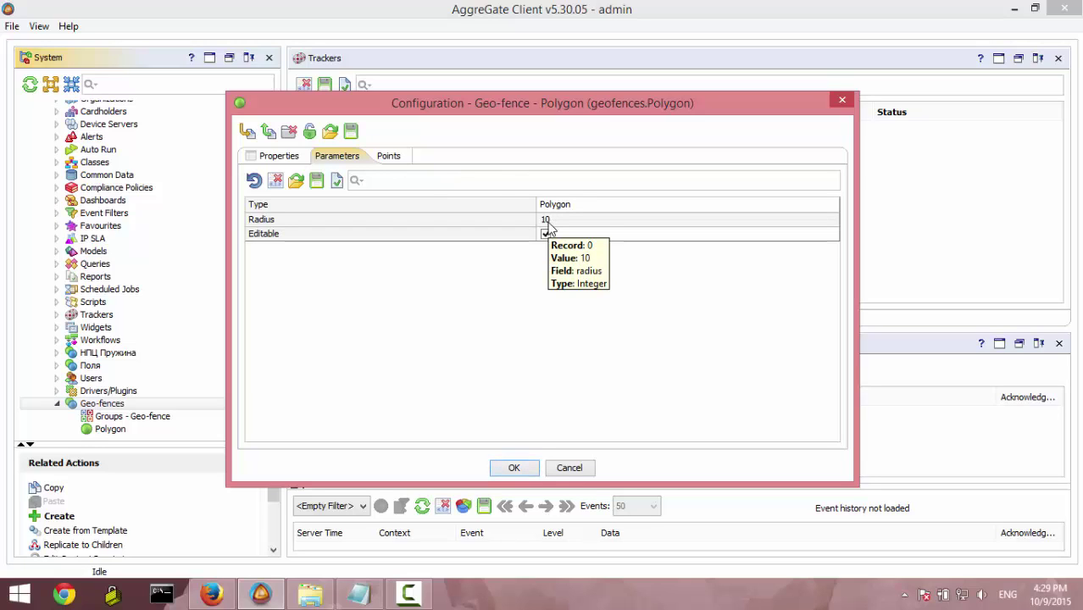
# Add six rows to the geo-fence's points table and set the first row's latitude to 56.
pyautogui.click(388, 156)
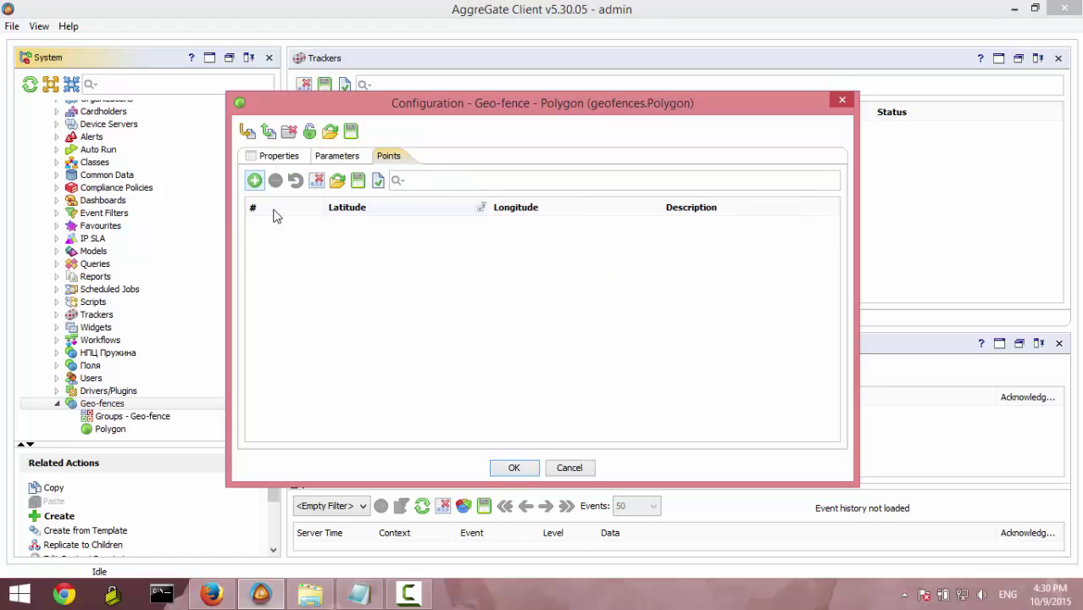
pyautogui.click(255, 180)
pyautogui.click(254, 181)
pyautogui.click(255, 180)
pyautogui.click(254, 180)
pyautogui.click(255, 180)
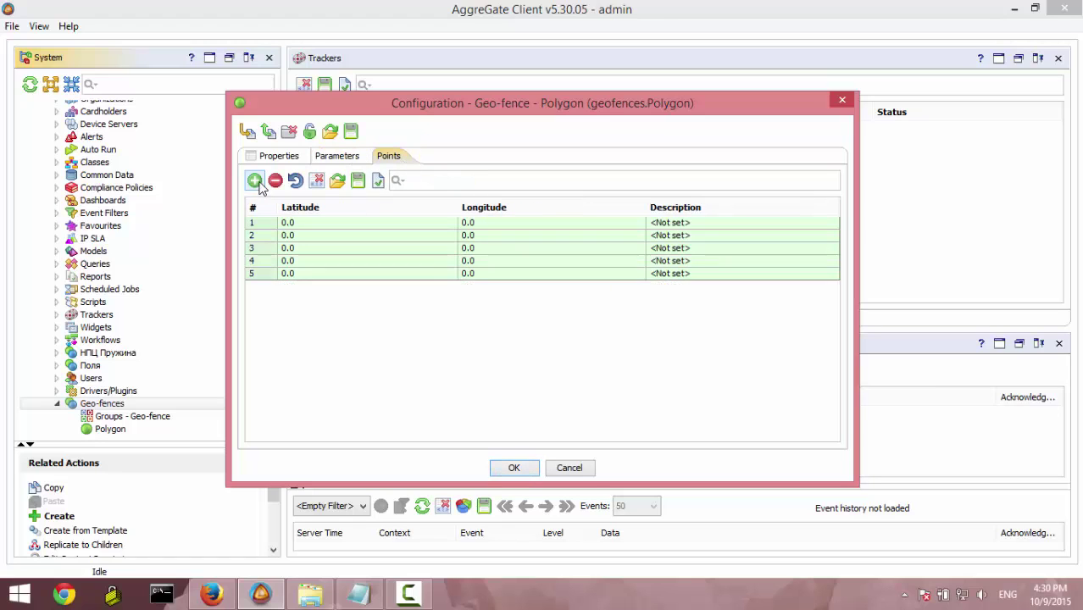
pyautogui.click(254, 181)
pyautogui.doubleClick(293, 222)
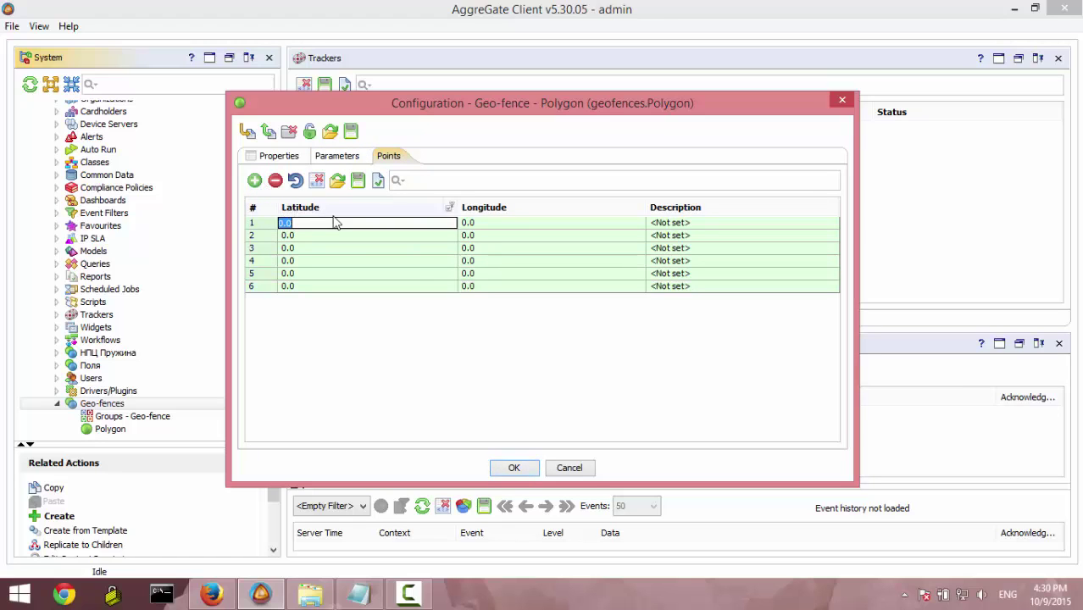
pyautogui.write('56')
pyautogui.doubleClick(496, 248)
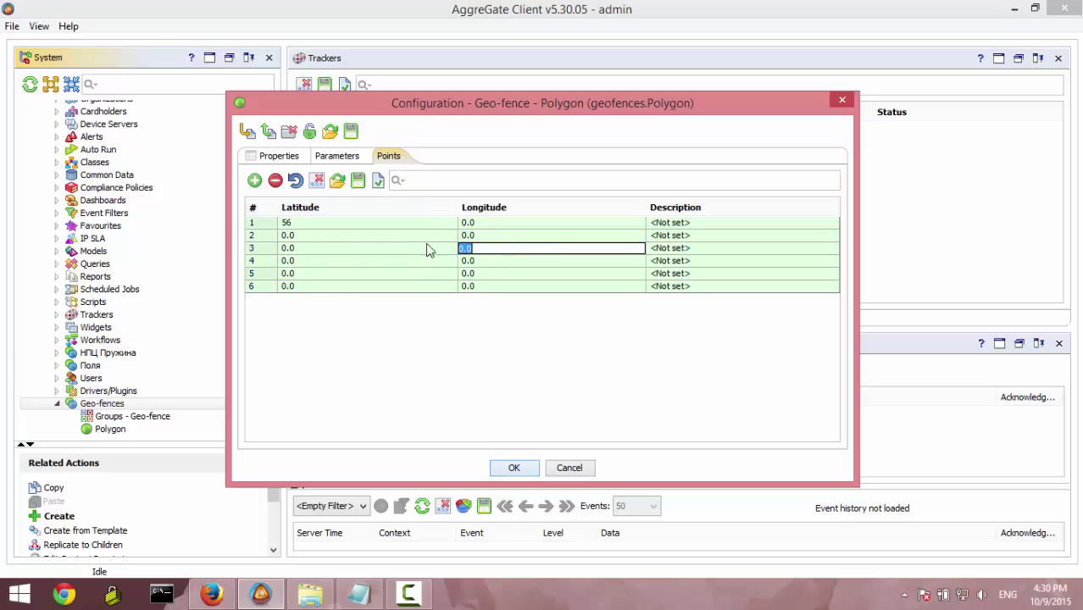
# Remove all the added rows from the geo-fence's points table.
pyautogui.click(276, 181)
pyautogui.click(276, 181)
pyautogui.click(276, 181)
pyautogui.click(275, 181)
pyautogui.click(275, 180)
pyautogui.click(276, 181)
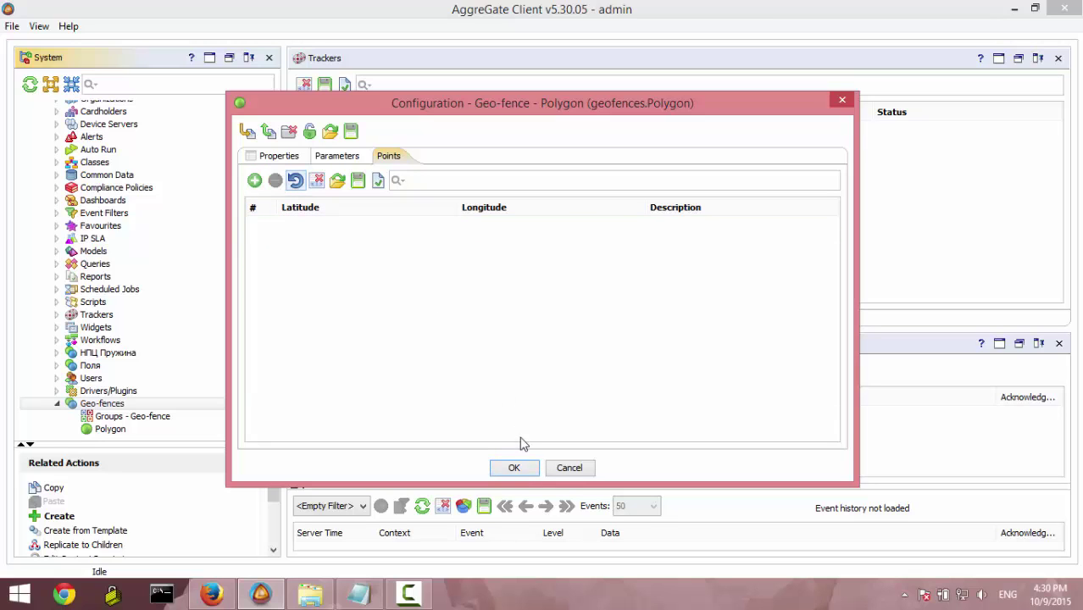
# Save the configuration and open the Polygon geo-fence in the Geo-fence Editor.
pyautogui.click(514, 468)
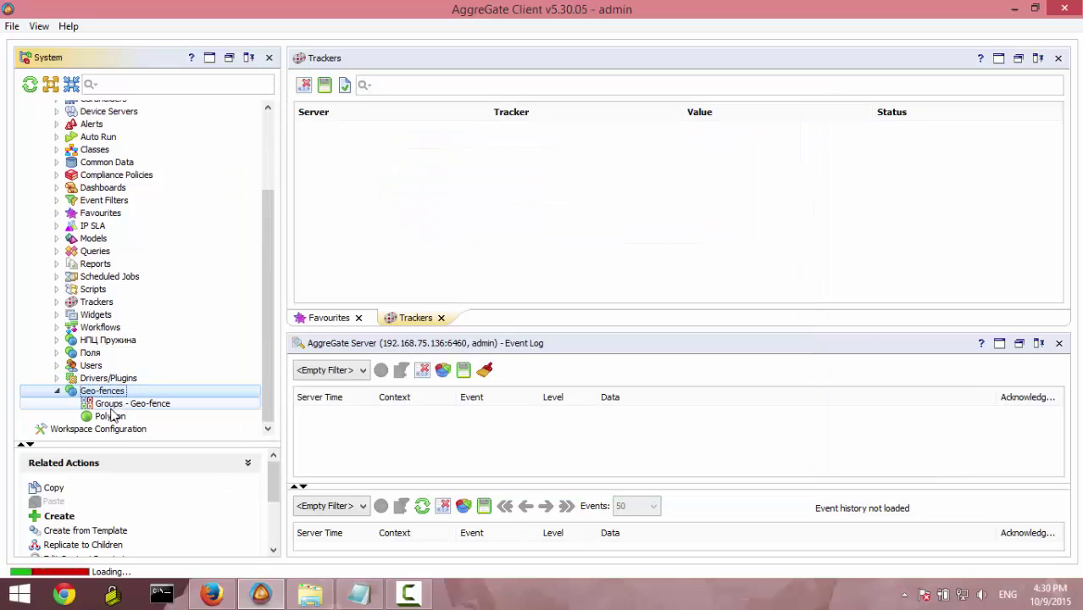
pyautogui.rightClick(100, 417)
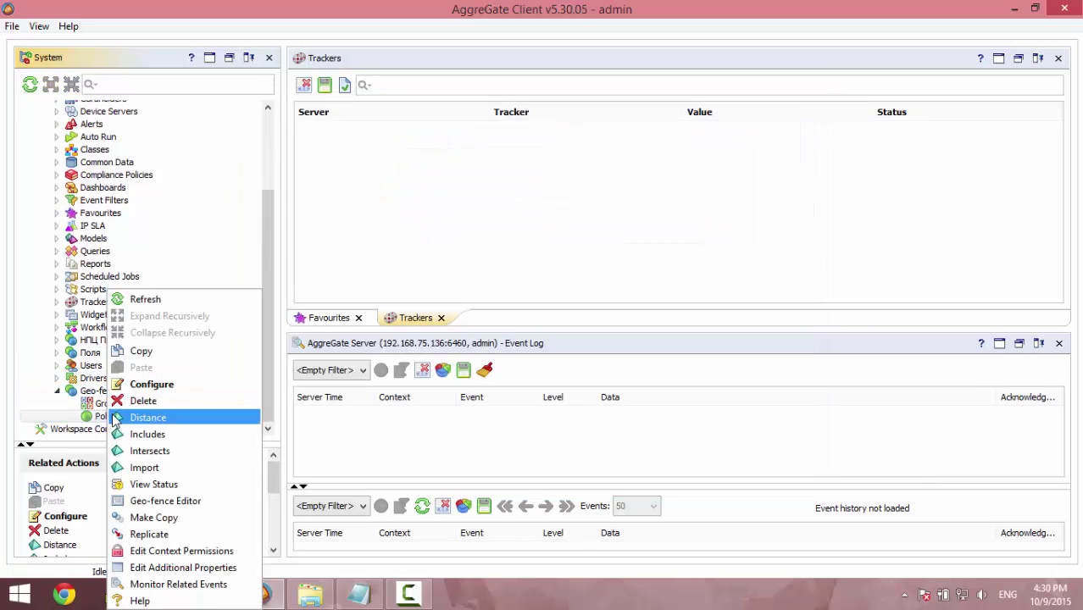
pyautogui.click(165, 502)
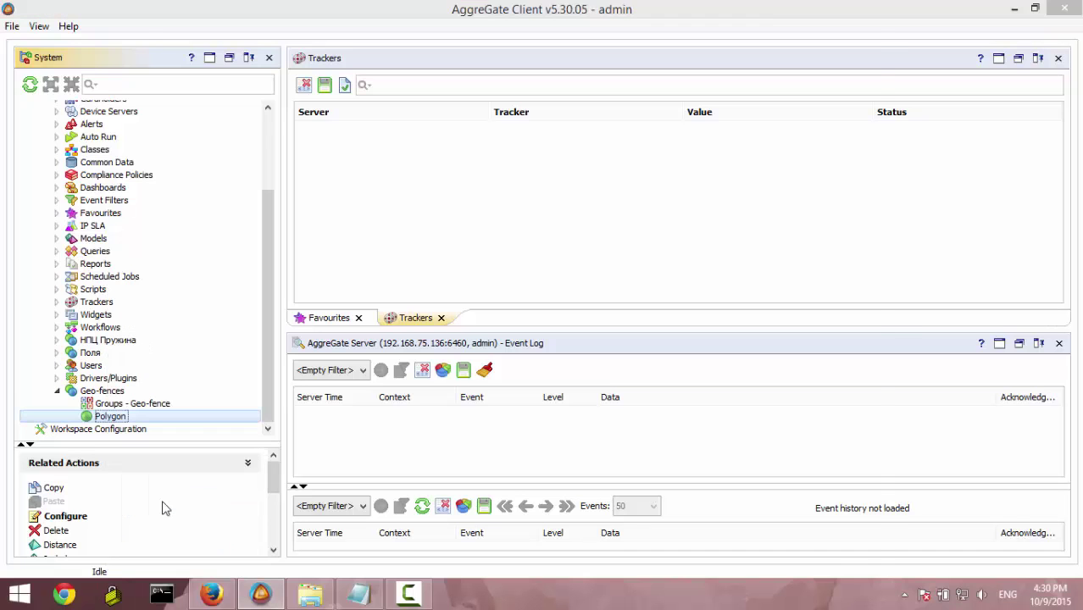
# Draw a five-vertex polygon on the map over Kyrgyzstan and Tajikistan, with its southern corner near Islamabad.
pyautogui.scroll(3, 599, 260)
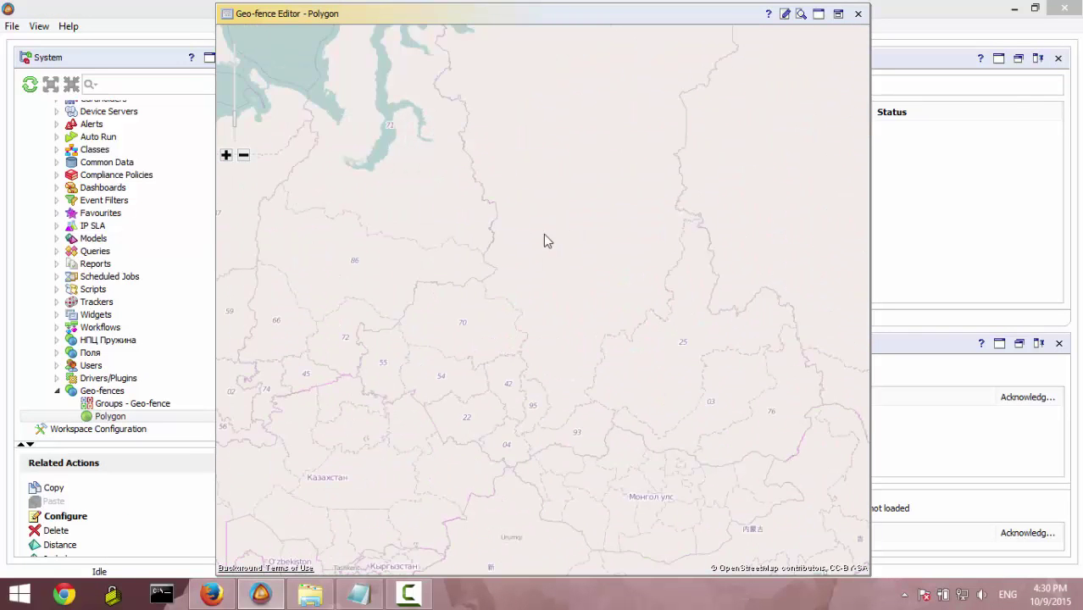
pyautogui.moveTo(516, 258); pyautogui.dragTo(496, 128)
pyautogui.scroll(-2, 515, 353)
pyautogui.scroll(1, 567, 328)
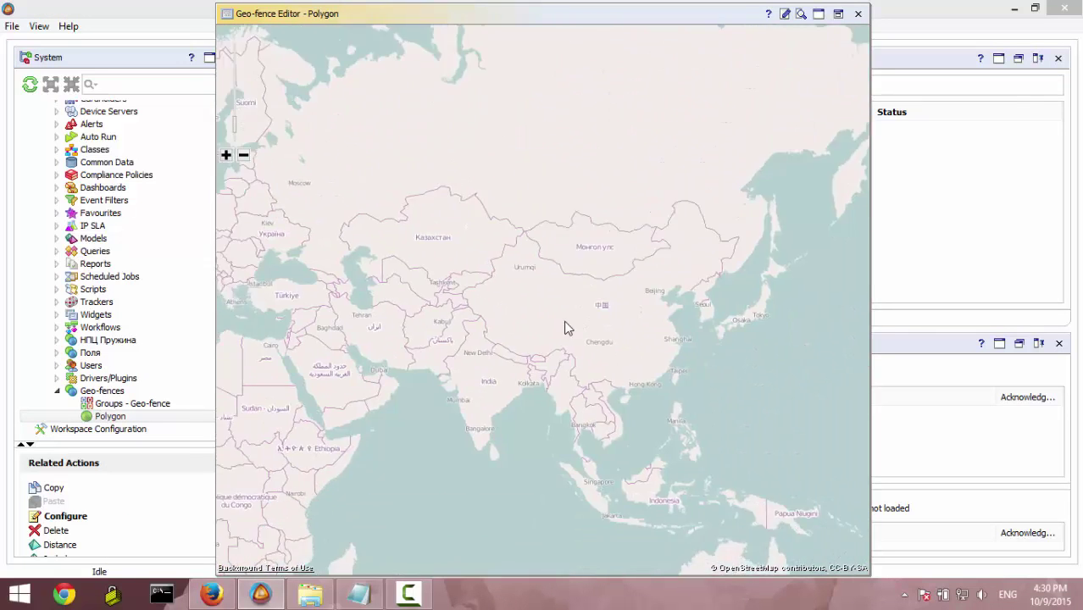
pyautogui.scroll(1, 469, 305)
pyautogui.scroll(1, 419, 297)
pyautogui.click(371, 264)
pyautogui.click(452, 197)
pyautogui.doubleClick(605, 197)
pyautogui.click(570, 315)
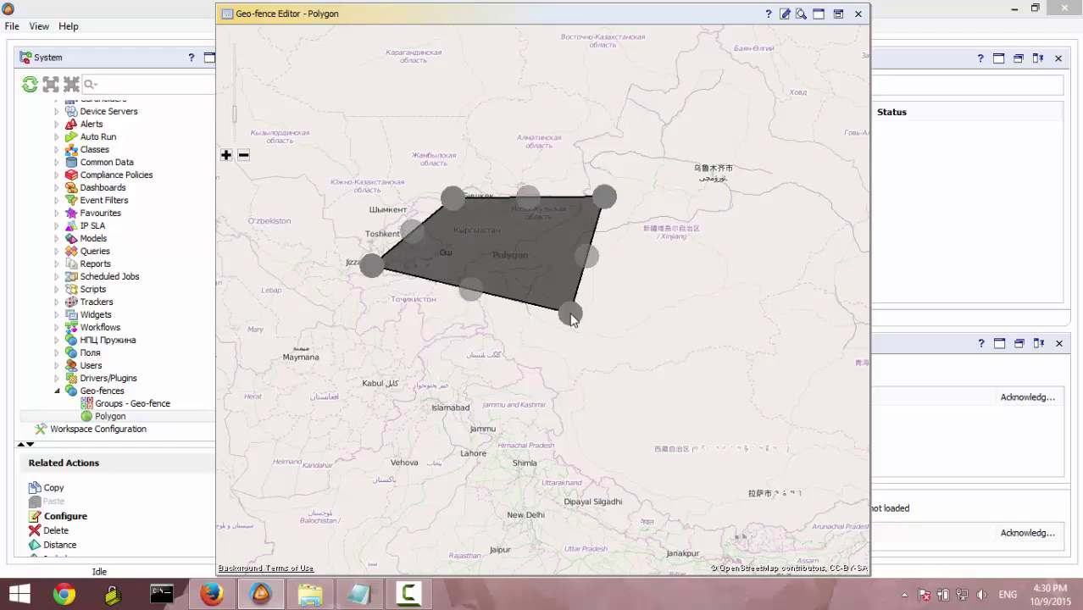
pyautogui.click(484, 394)
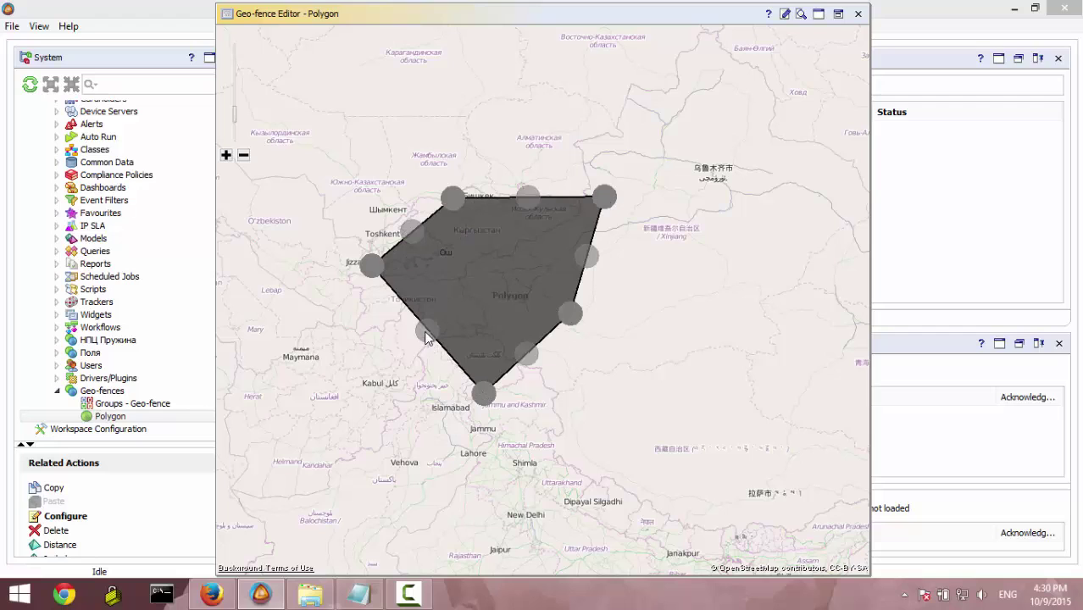
# Reshape the polygon by pulling two edge midpoints out on its western side and moving three corners outward, and close the editor.
pyautogui.moveTo(426, 329); pyautogui.dragTo(278, 400)
pyautogui.moveTo(324, 334); pyautogui.dragTo(261, 263)
pyautogui.moveTo(371, 267); pyautogui.dragTo(321, 119)
pyautogui.moveTo(612, 194); pyautogui.dragTo(708, 173)
pyautogui.moveTo(571, 312); pyautogui.dragTo(647, 386)
pyautogui.scroll(-3, 738, 386)
pyautogui.scroll(2, 742, 356)
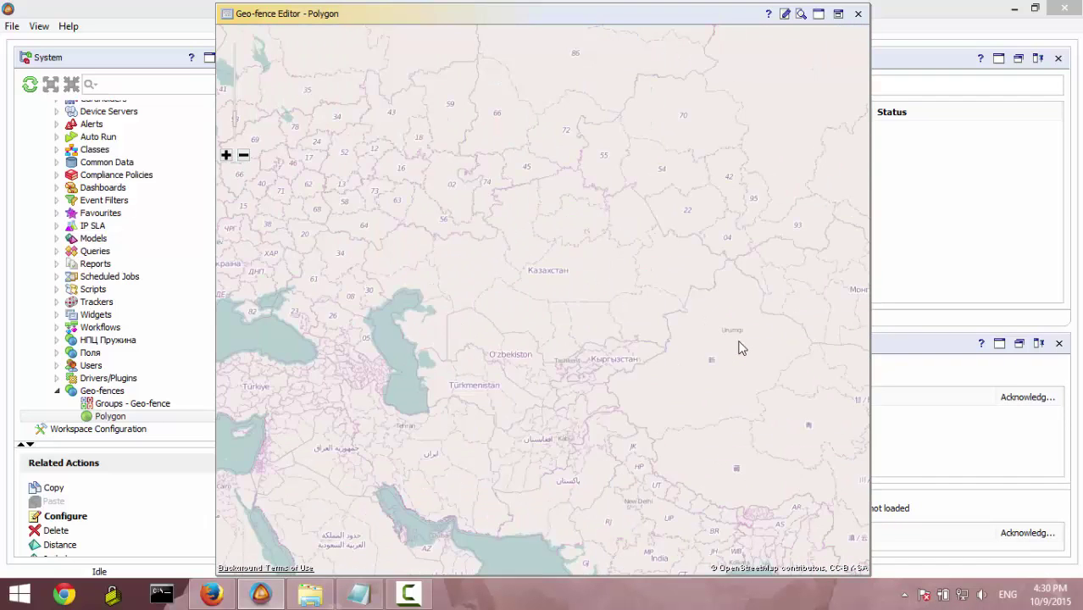
pyautogui.click(858, 13)
# Create another geo-fence under Geo-fences with both name and description set to Path.
pyautogui.rightClick(101, 391)
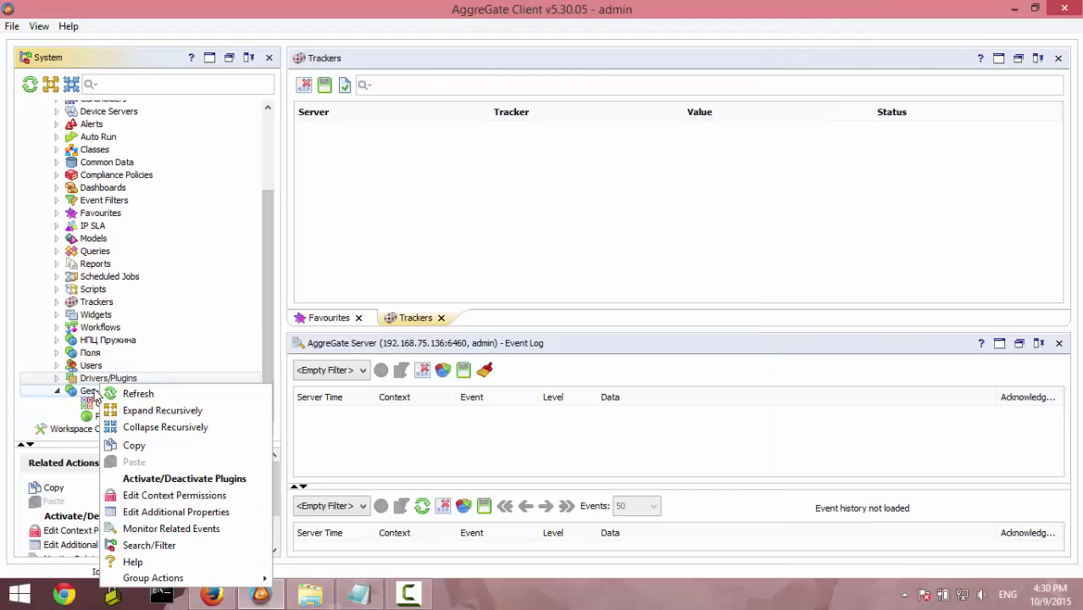
pyautogui.click(164, 434)
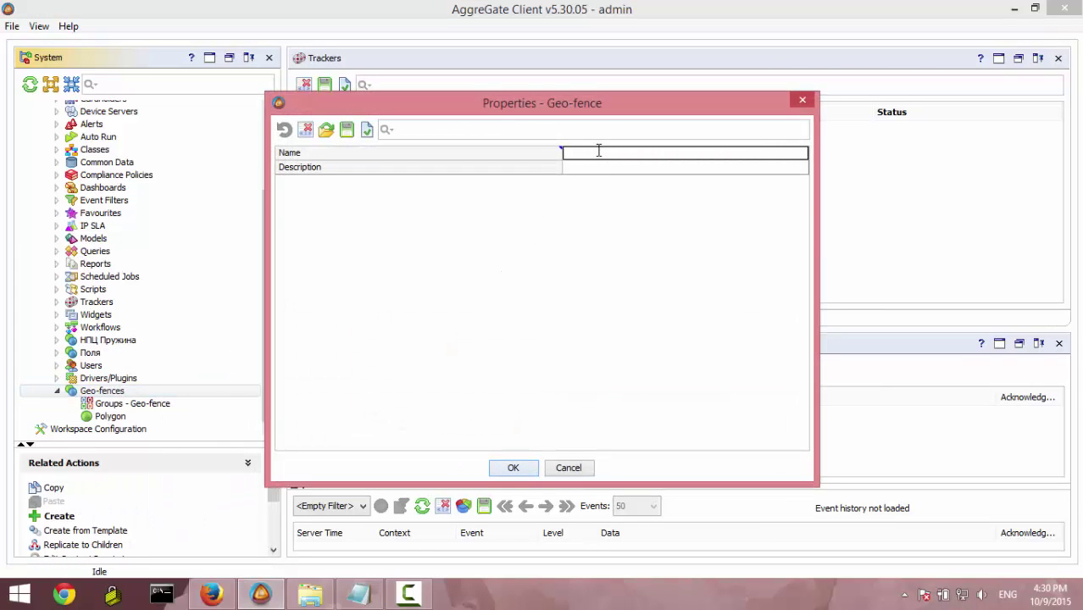
pyautogui.write('Path')
pyautogui.click(670, 168)
pyautogui.write('Path')
pyautogui.click(514, 469)
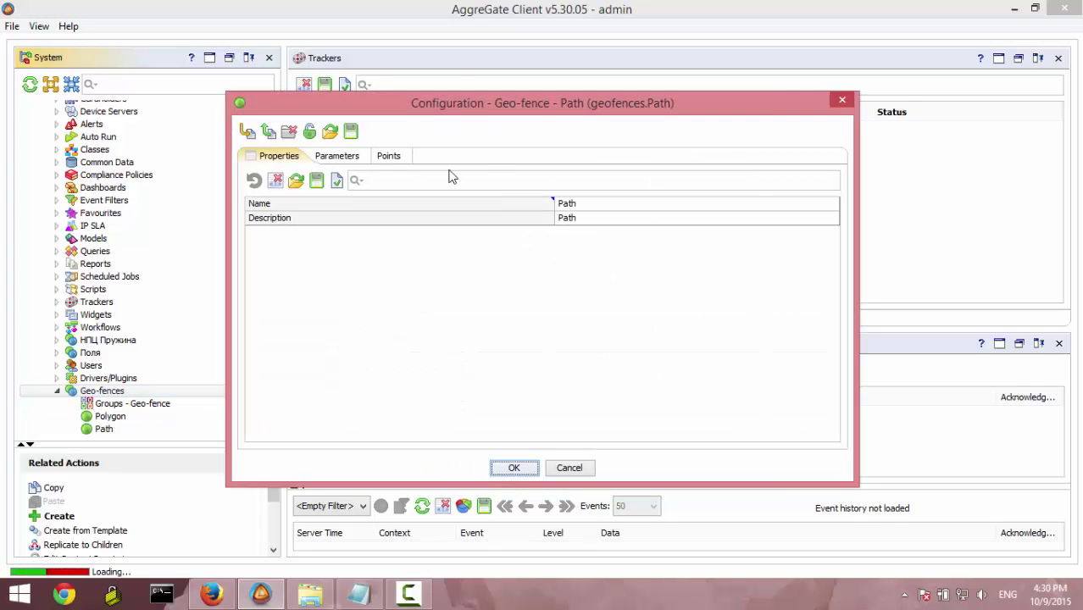
# Try to change the type of the new Path geo-fence and save its configuration.
pyautogui.click(351, 159)
pyautogui.click(591, 206)
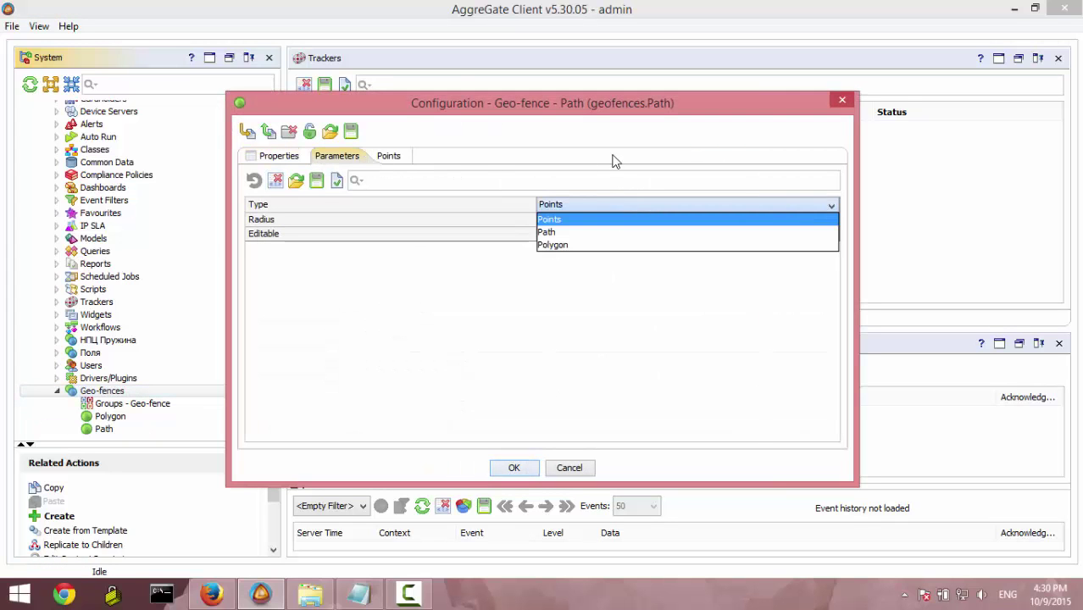
pyautogui.click(593, 219)
pyautogui.click(513, 468)
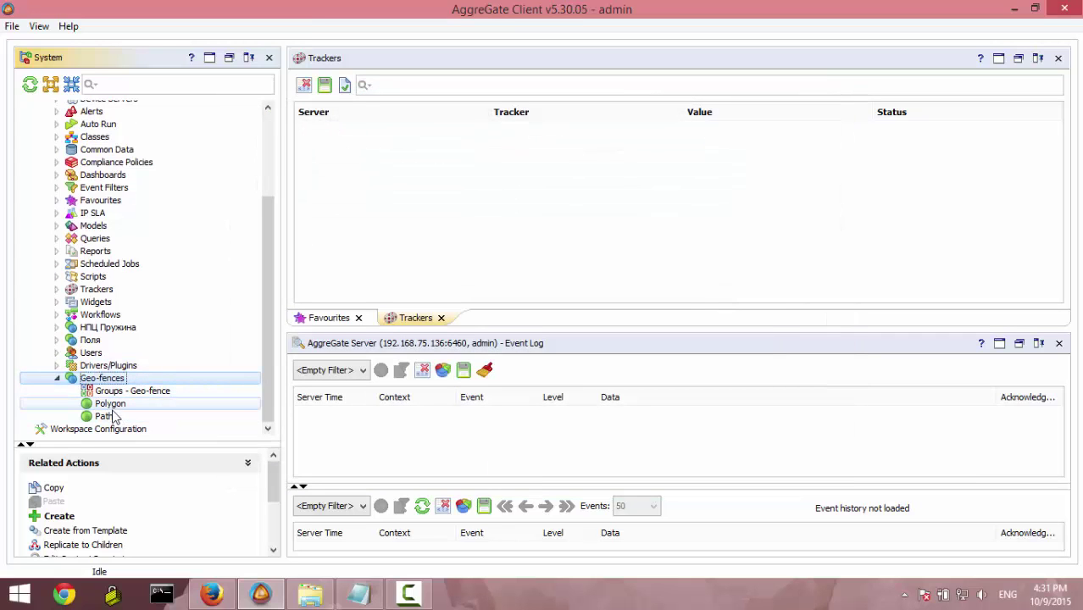
# Reopen the configuration of the Path geo-fence, set its type to Path and save it.
pyautogui.rightClick(106, 418)
pyautogui.click(169, 382)
pyautogui.click(350, 159)
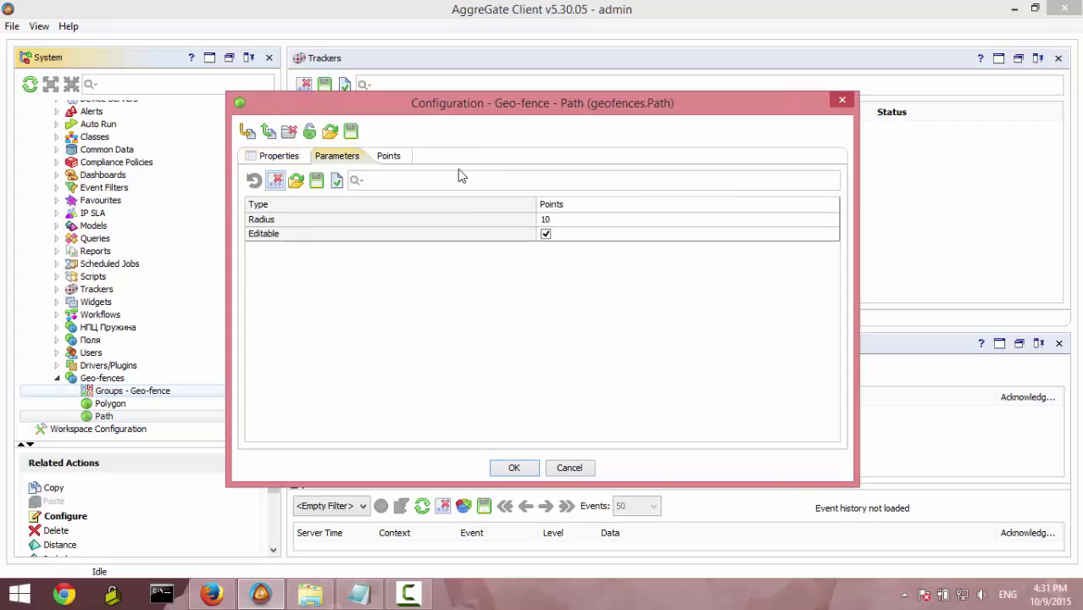
pyautogui.click(564, 205)
pyautogui.click(564, 229)
pyautogui.click(522, 468)
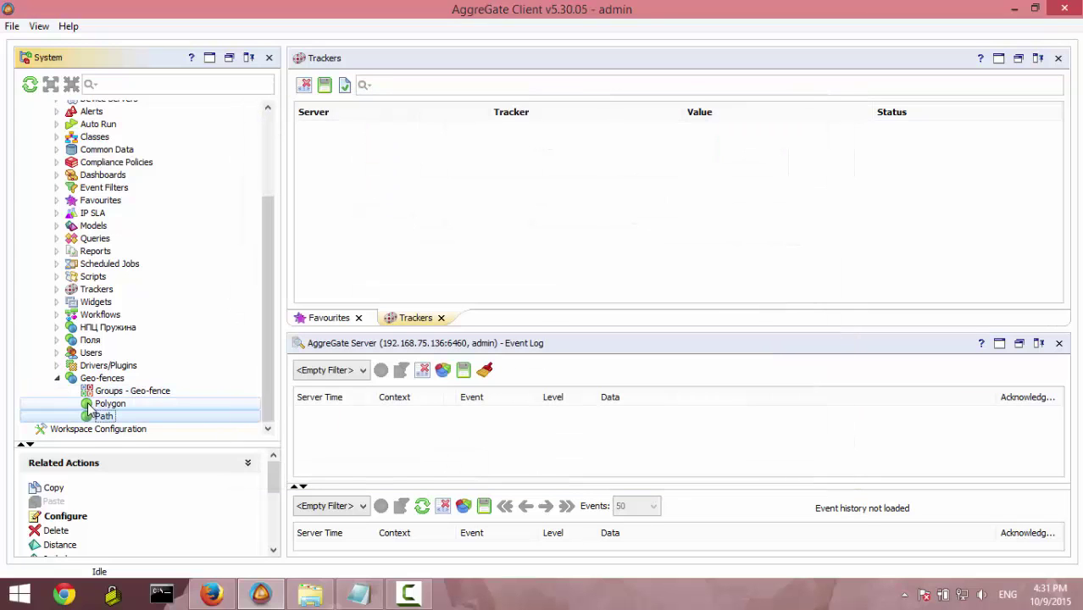
# Open the Path geo-fence in the Geo-fence Editor and draw a multi-point path from Eastern Europe across Russia to eastern China.
pyautogui.rightClick(106, 416)
pyautogui.click(165, 501)
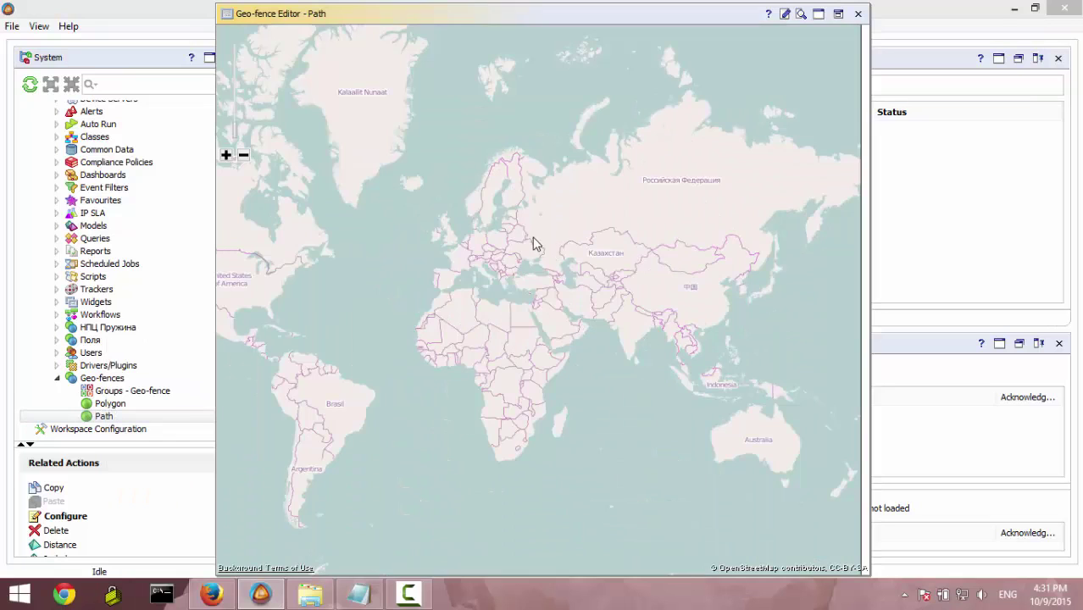
pyautogui.click(519, 238)
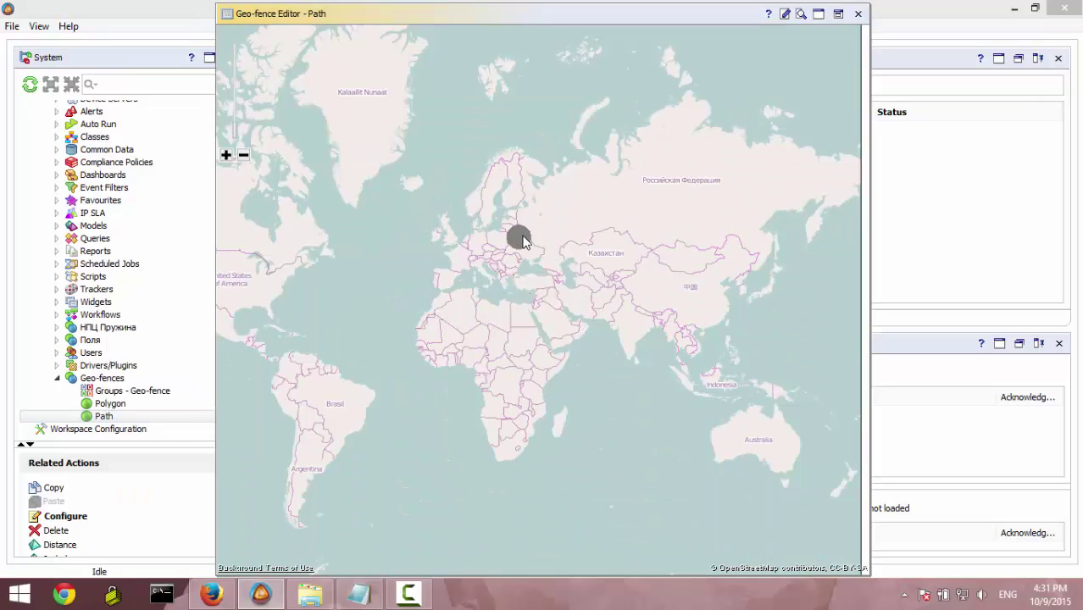
pyautogui.click(572, 189)
pyautogui.click(638, 183)
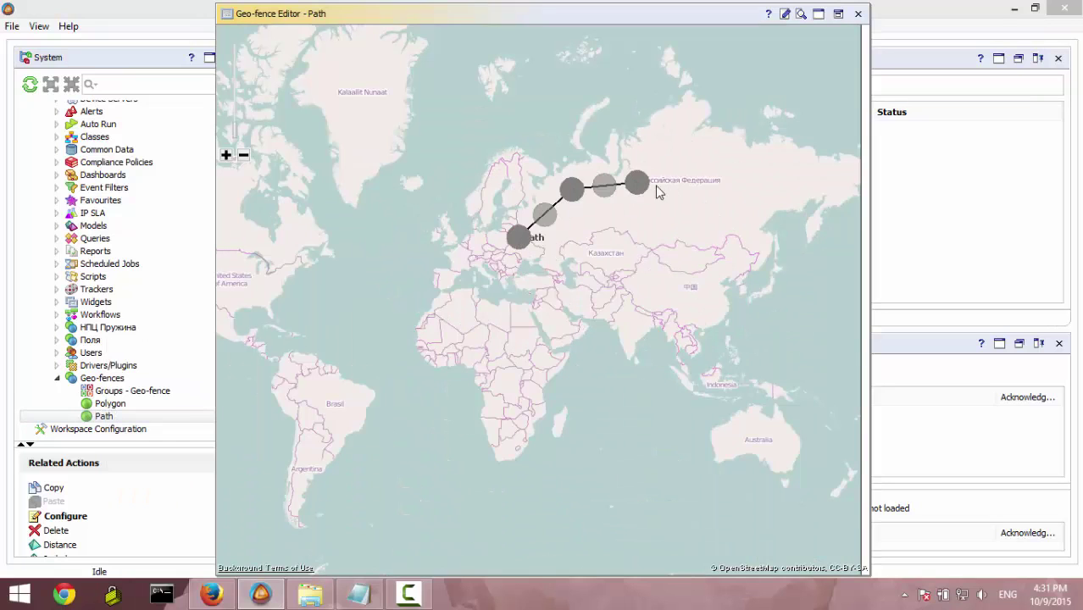
pyautogui.click(704, 187)
pyautogui.click(762, 249)
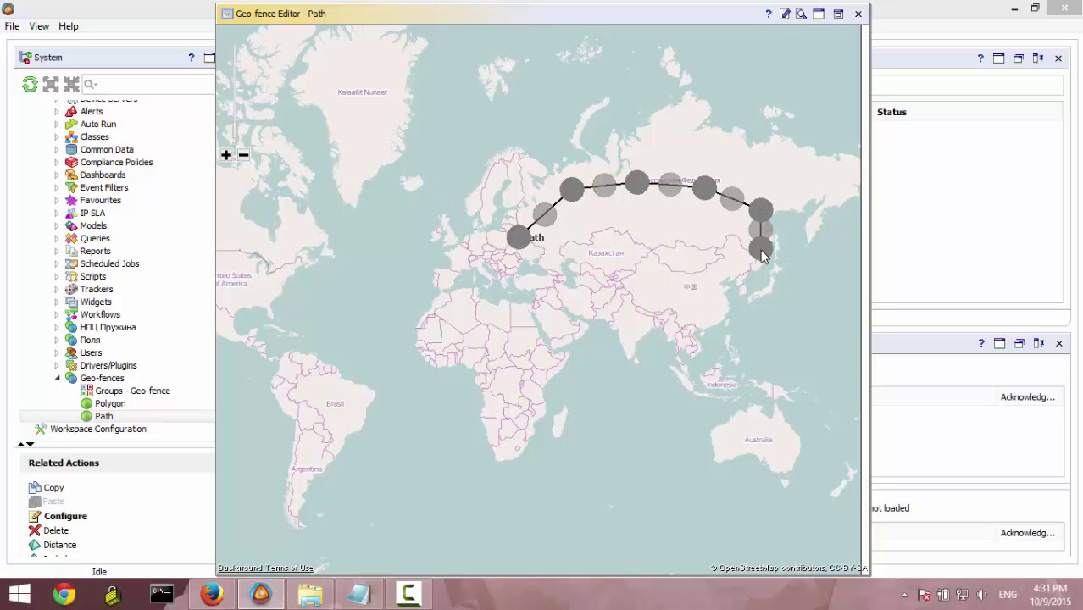
pyautogui.click(738, 287)
pyautogui.doubleClick(718, 298)
# Reshape the path by moving its third vertex slightly north and pulling the preceding segment's midpoint south, and close the editor.
pyautogui.scroll(1, 646, 237)
pyautogui.scroll(1, 647, 235)
pyautogui.moveTo(646, 211); pyautogui.dragTo(632, 285)
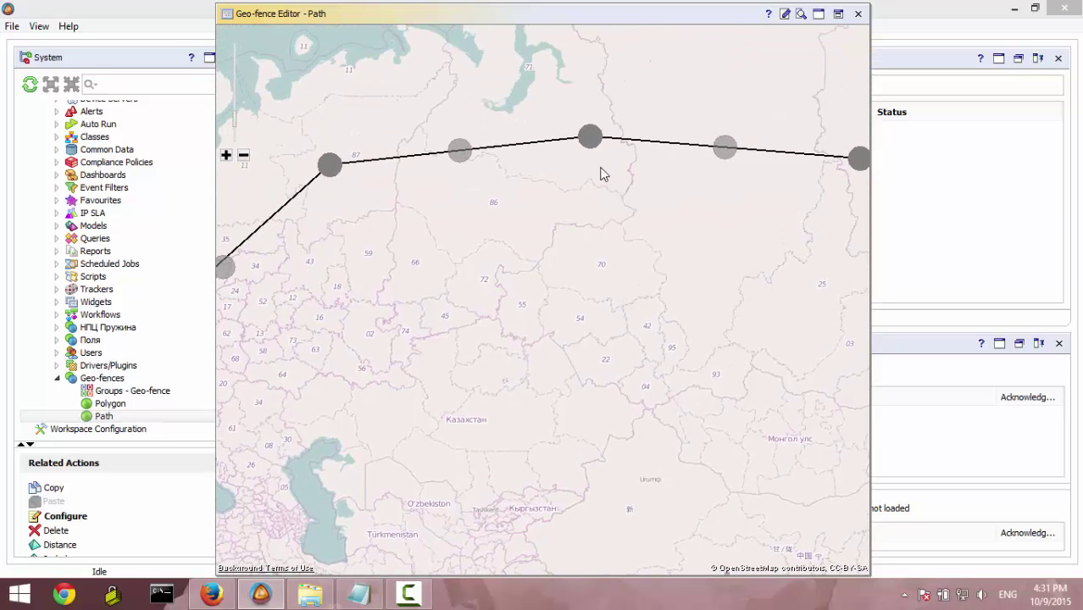
pyautogui.moveTo(591, 140)
pyautogui.mouseDown()
pyautogui.moveTo(590, 193)
pyautogui.moveTo(595, 125)
pyautogui.mouseUp()
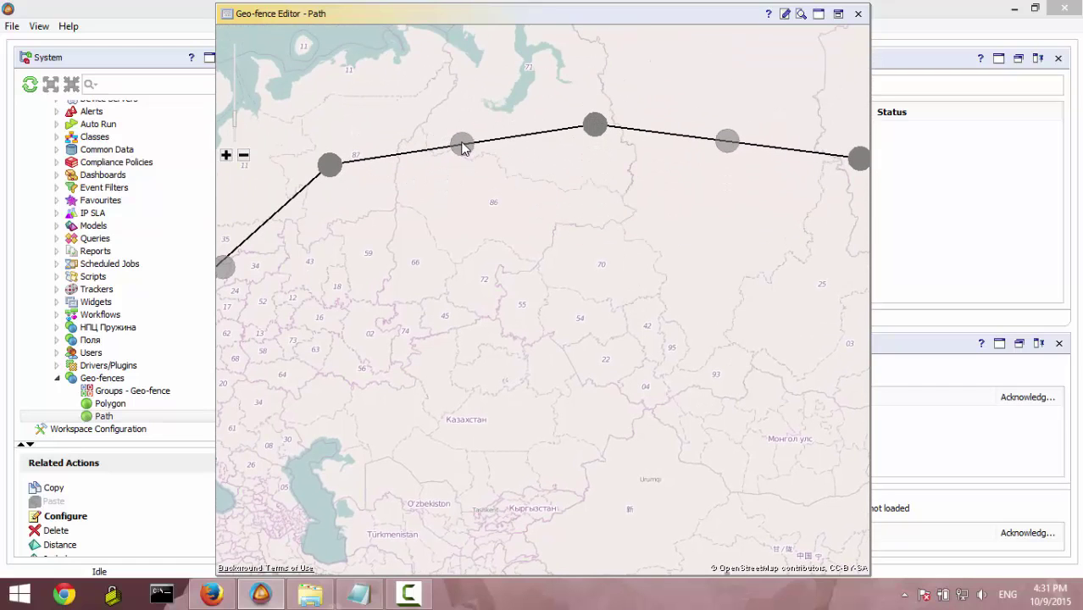
pyautogui.moveTo(464, 149); pyautogui.dragTo(469, 232)
pyautogui.click(856, 14)
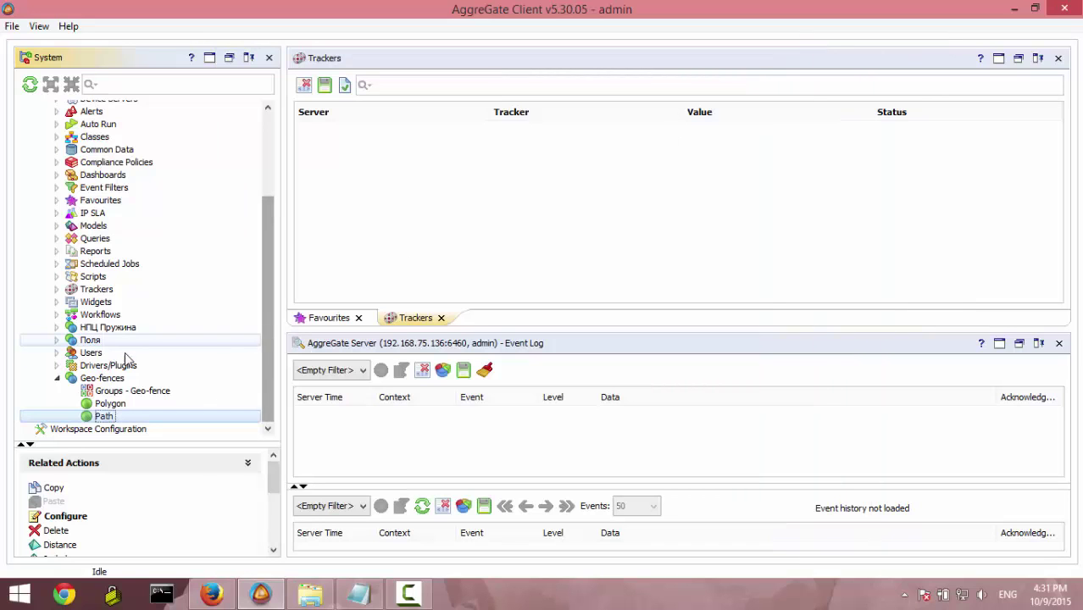
# Create another geo-fence under Geo-fences with both name and description set to Points, and accept its configuration.
pyautogui.rightClick(95, 378)
pyautogui.click(174, 435)
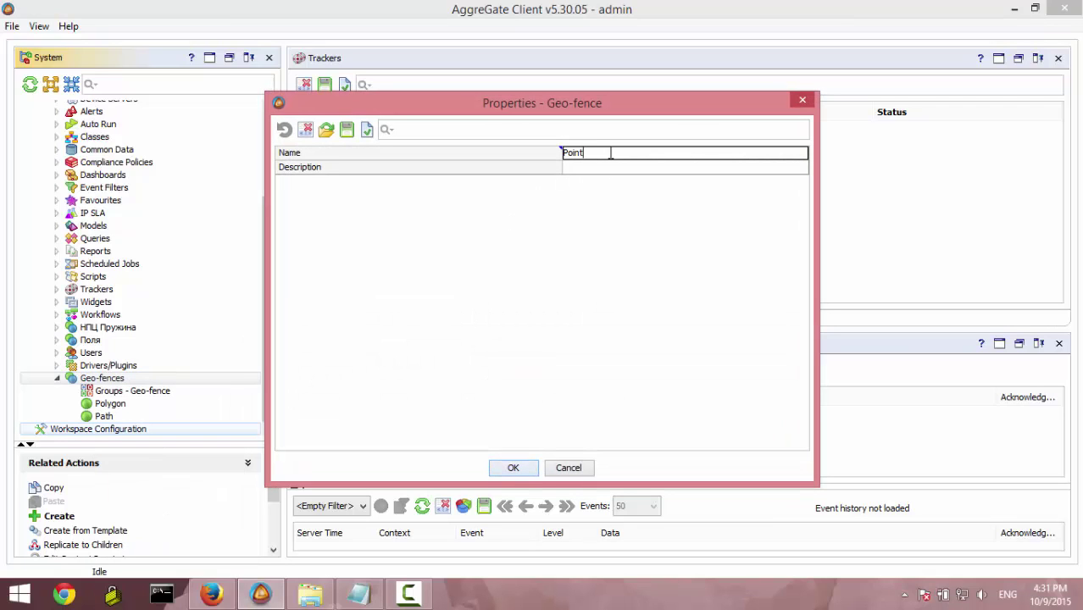
pyautogui.hotkey('ctrl', 'a')
pyautogui.hotkey('ctrl', 'c')
pyautogui.click(616, 168)
pyautogui.hotkey('ctrl', 'v')
pyautogui.click(495, 472)
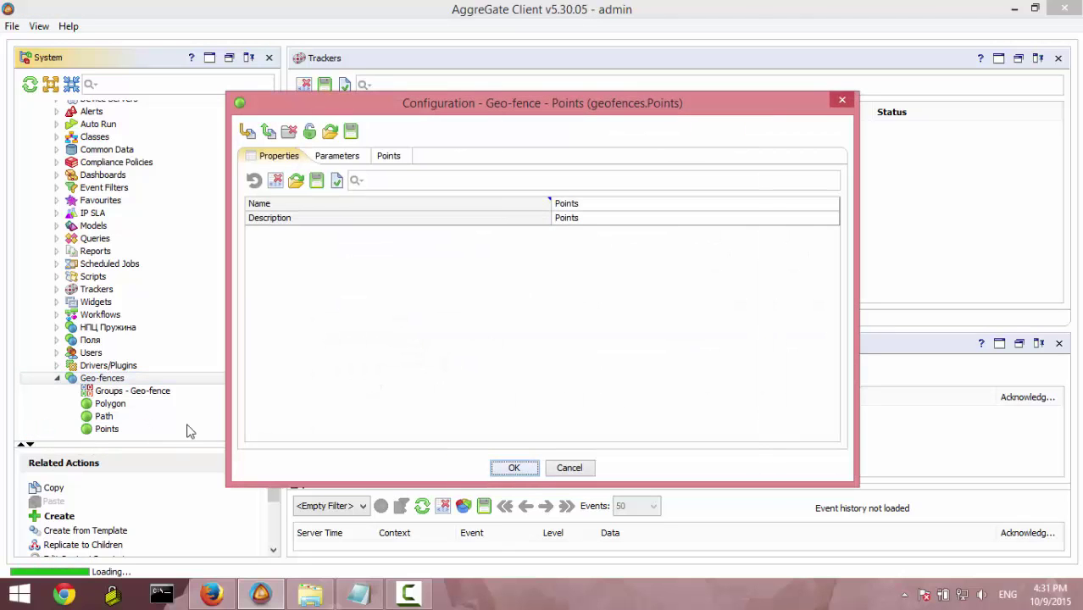
pyautogui.click(509, 469)
# Open the Points geo-fence in the Geo-fence Editor and place five points across Africa, from its northern coast around to the east.
pyautogui.scroll(-1, 106, 416)
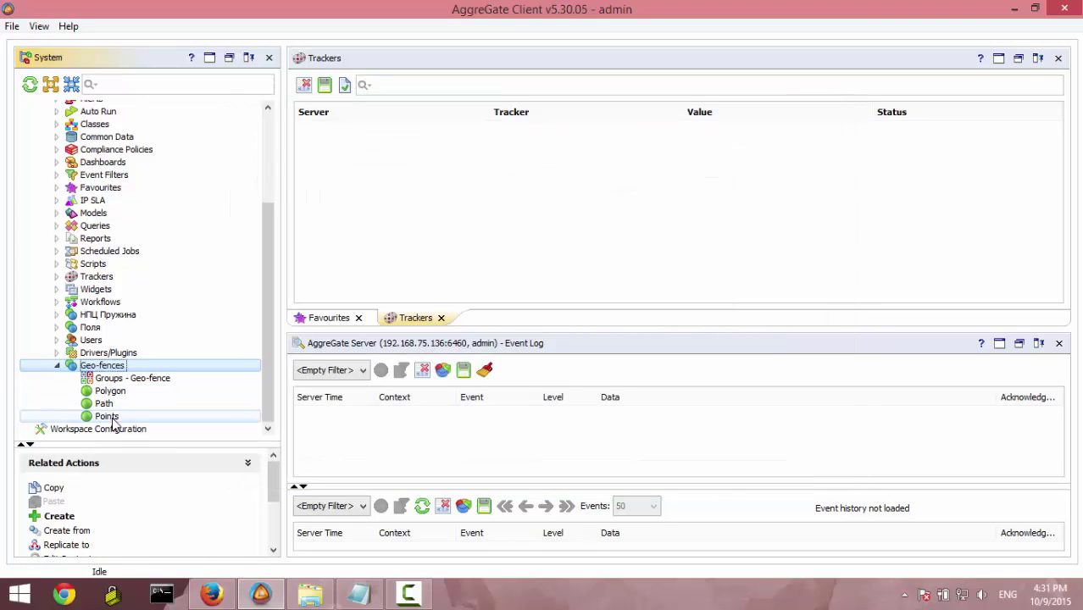
pyautogui.rightClick(103, 416)
pyautogui.click(174, 501)
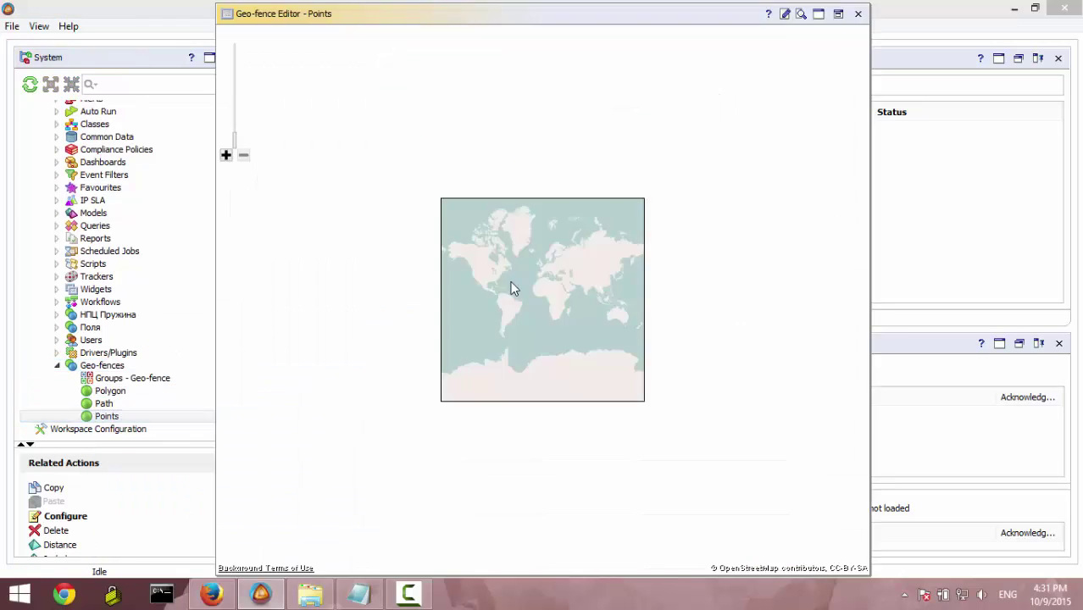
pyautogui.click(410, 318)
pyautogui.click(402, 352)
pyautogui.click(411, 375)
pyautogui.click(439, 392)
pyautogui.click(445, 369)
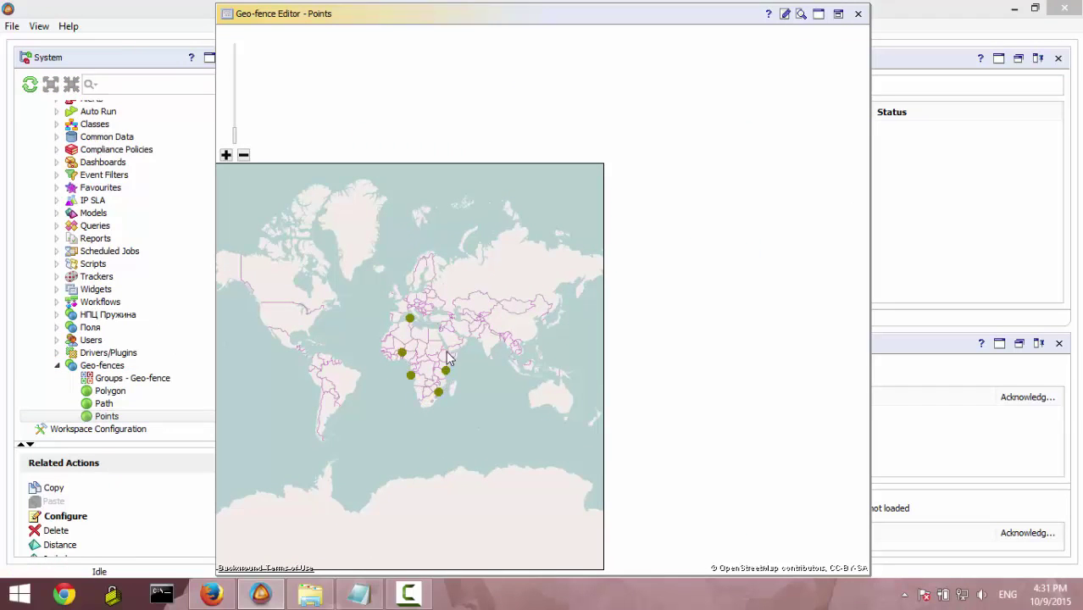
# Add points in the Horn of Africa, the Arabian Peninsula, Australia and the United States, and close the editor.
pyautogui.click(446, 347)
pyautogui.click(459, 337)
pyautogui.click(543, 391)
pyautogui.click(275, 316)
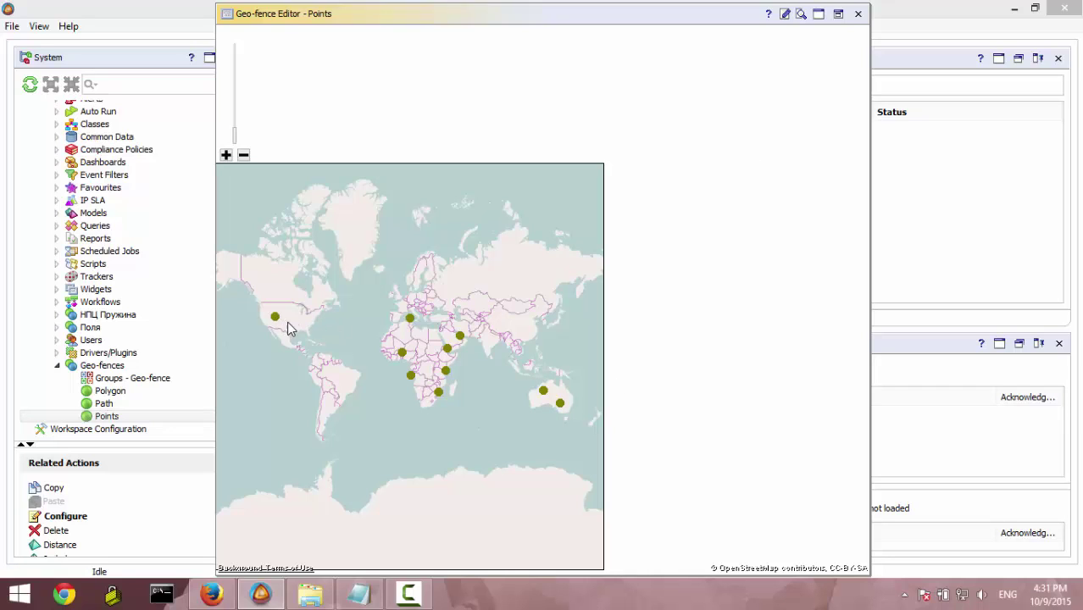
pyautogui.click(858, 13)
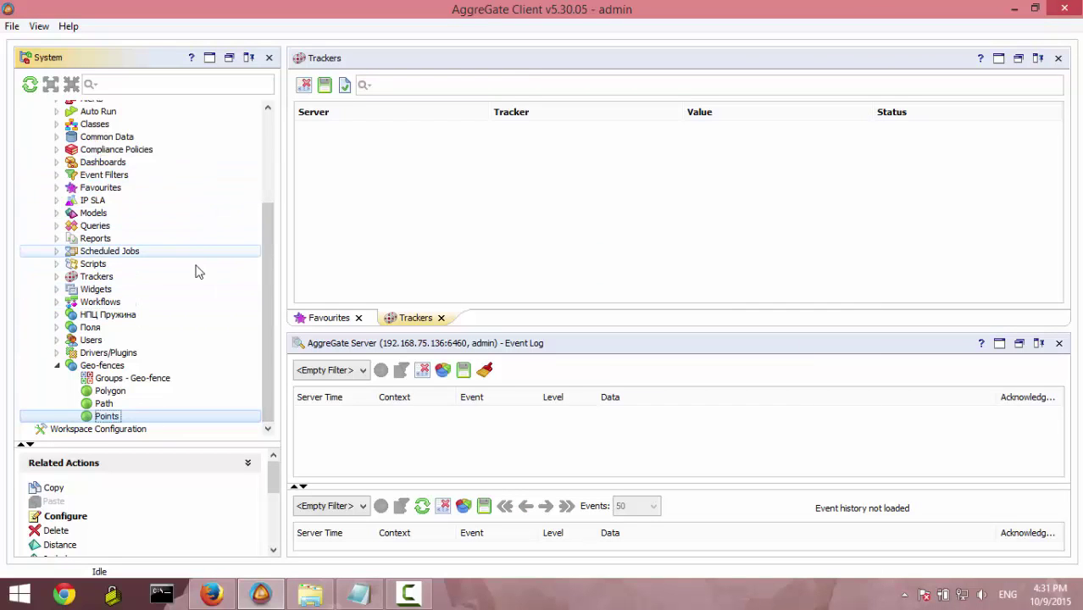
# Create a new widget named TestMapW under Widgets, keeping the other default properties, and open it in the GUI Builder.
pyautogui.scroll(1, 115, 327)
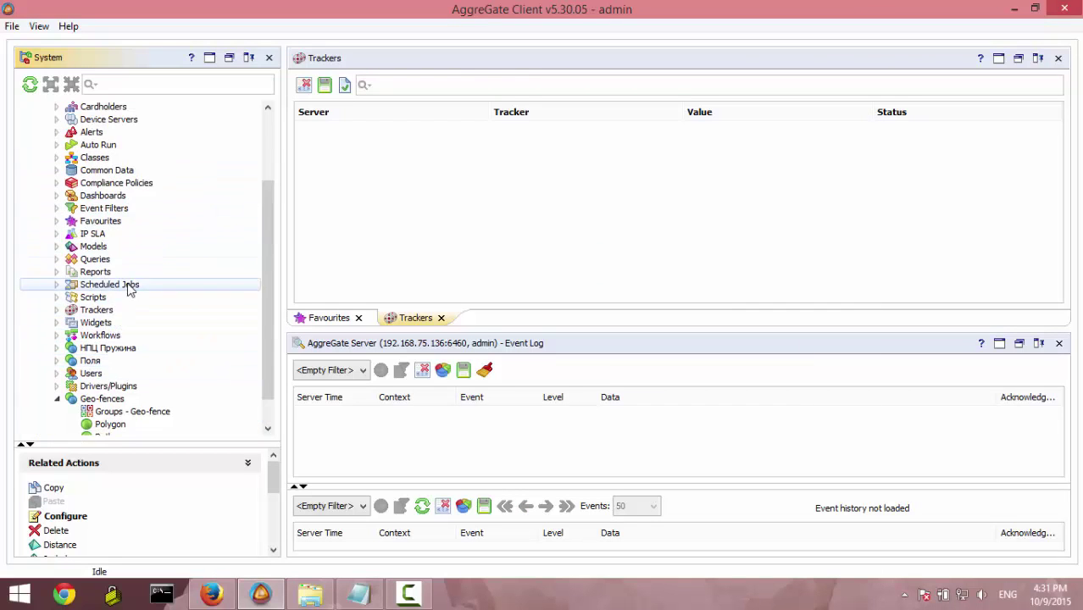
pyautogui.click(89, 324)
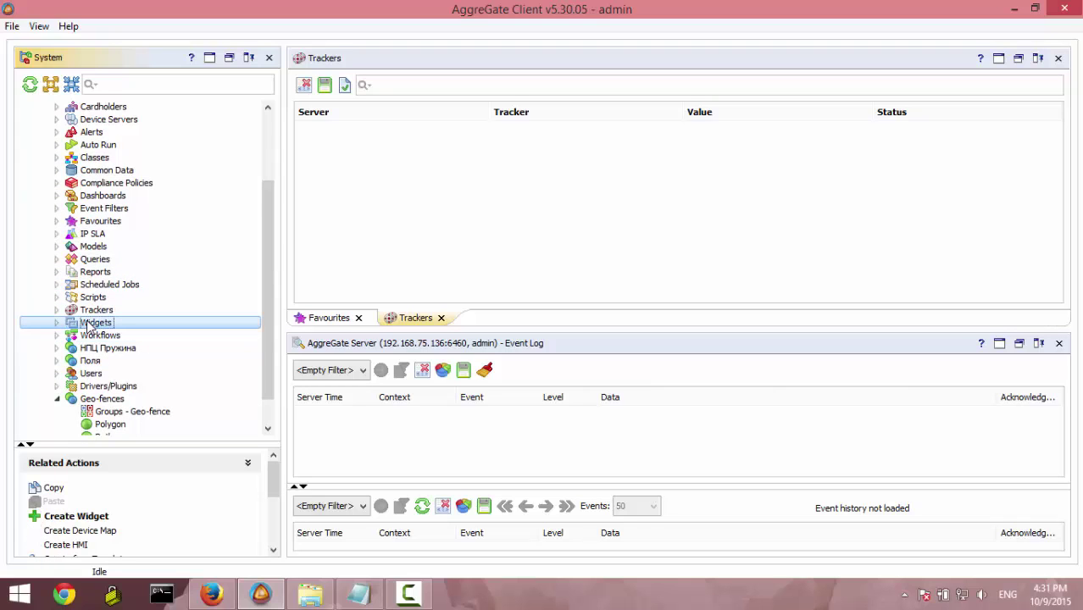
pyautogui.doubleClick(89, 325)
pyautogui.click(669, 150)
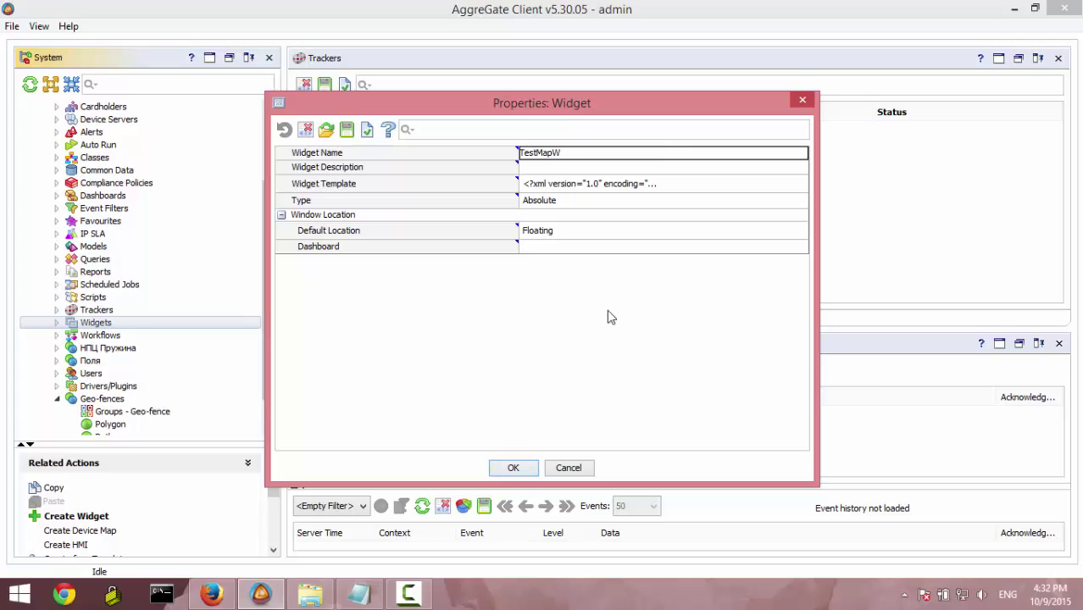
pyautogui.click(514, 469)
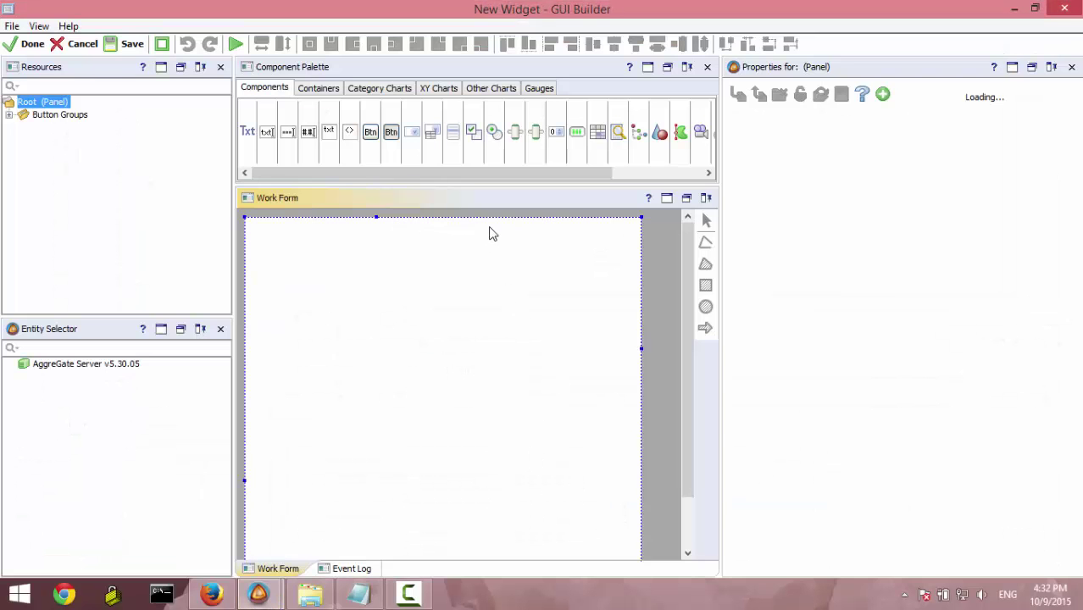
# Add a Map component to the widget's work form.
pyautogui.moveTo(597, 173); pyautogui.dragTo(670, 173)
pyautogui.click(684, 132)
pyautogui.click(418, 291)
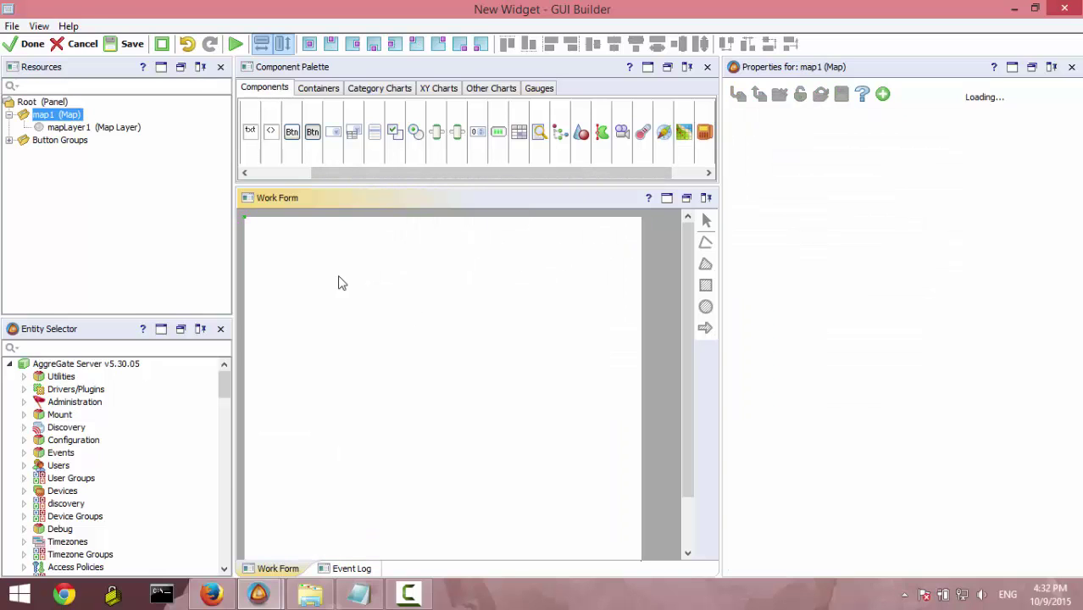
# Review the content properties of mapLayer1, test-run the widget to check its devices on the map, and close the preview.
pyautogui.click(73, 127)
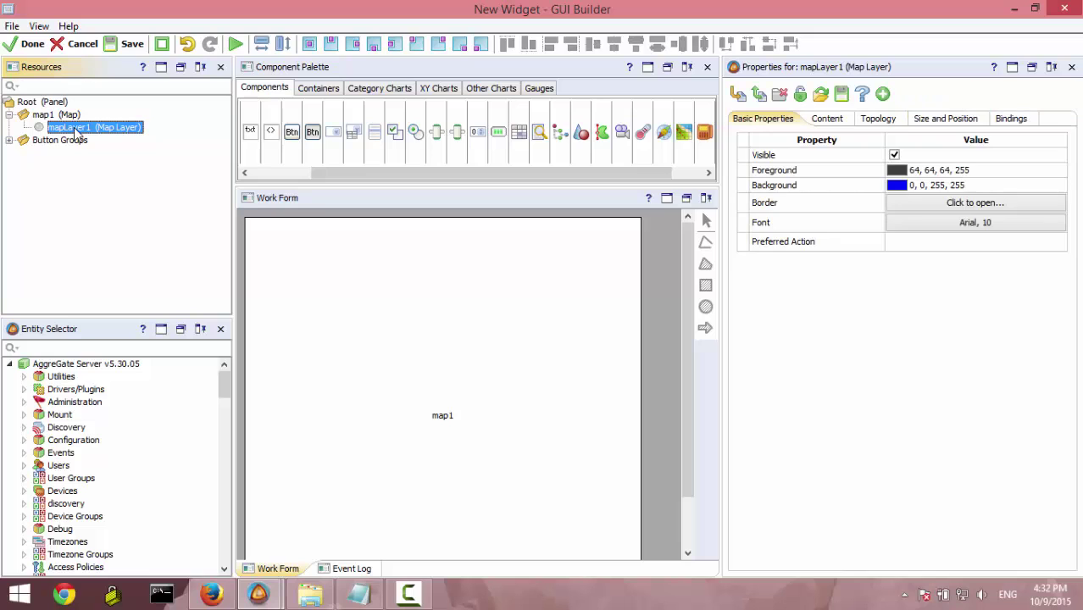
pyautogui.click(837, 122)
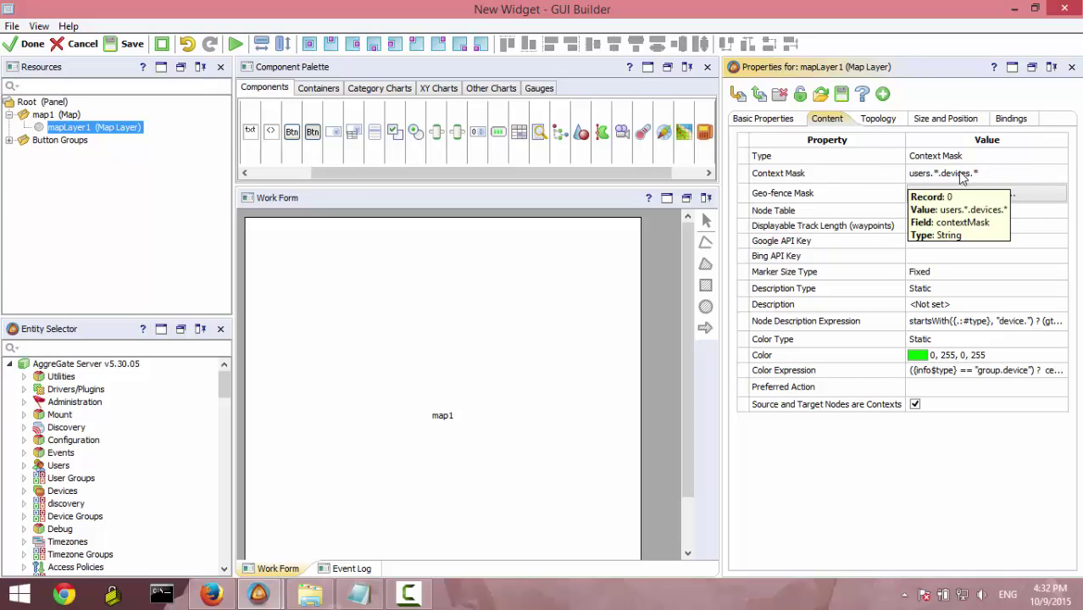
pyautogui.click(236, 44)
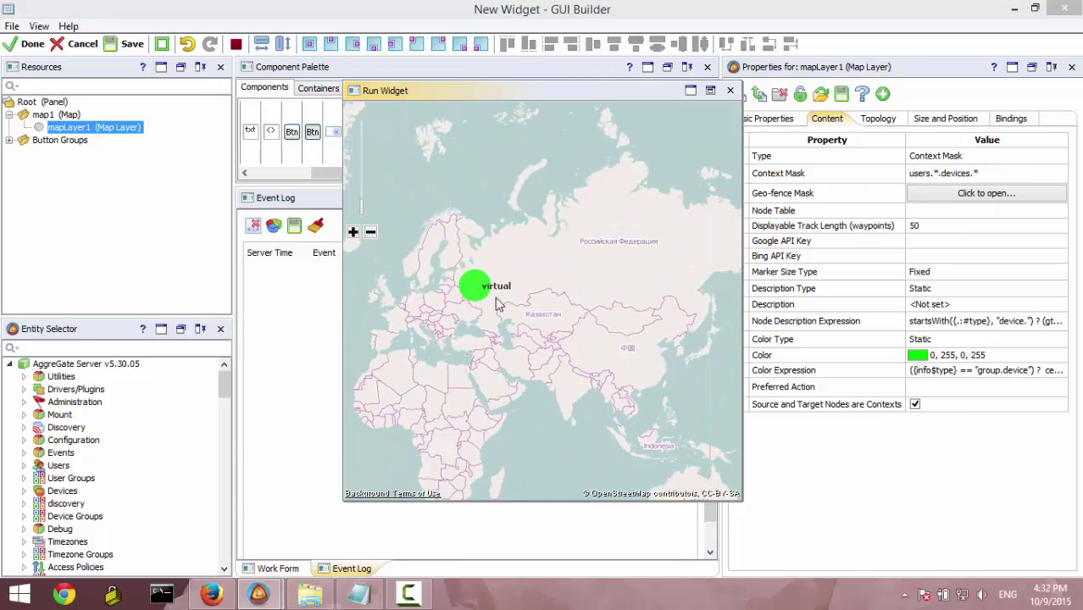
pyautogui.click(731, 90)
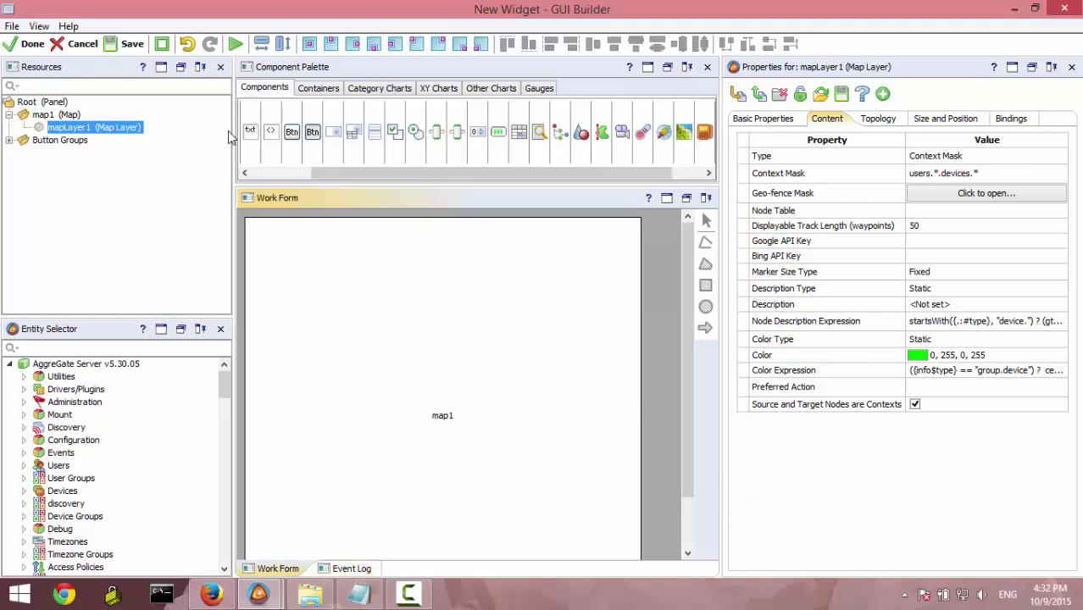
# Add a second layer to map1 and set its content type to Geo-fence Mask.
pyautogui.click(61, 117)
pyautogui.rightClick(60, 116)
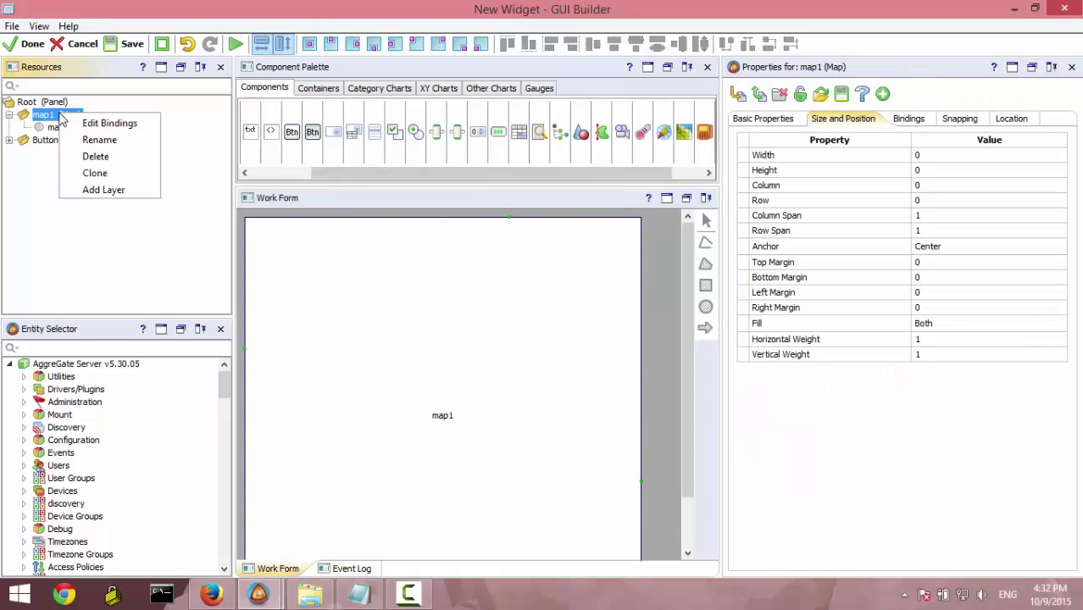
pyautogui.click(103, 190)
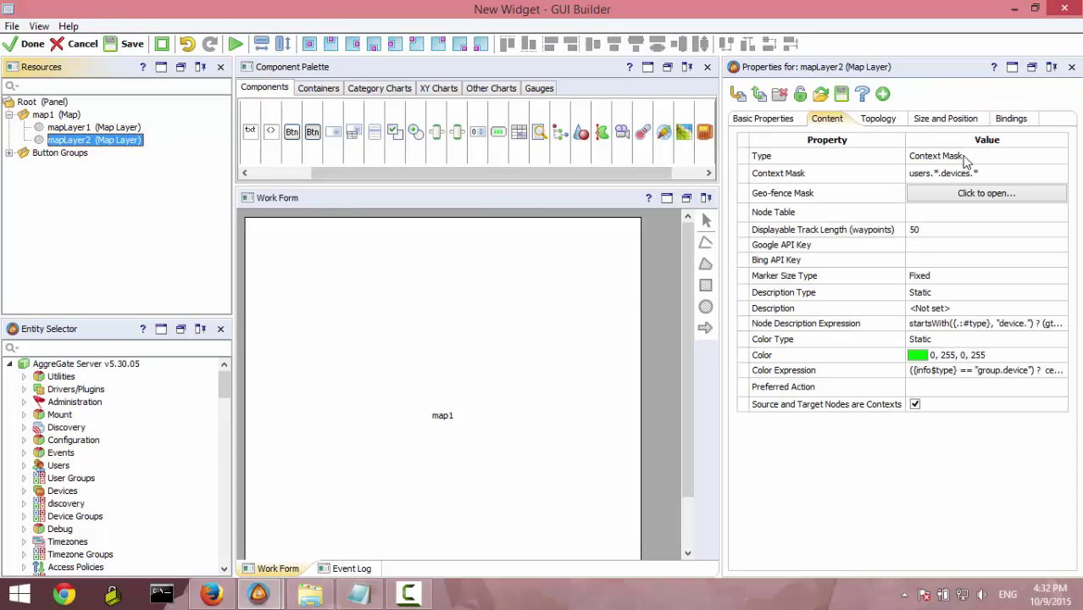
pyautogui.click(1053, 166)
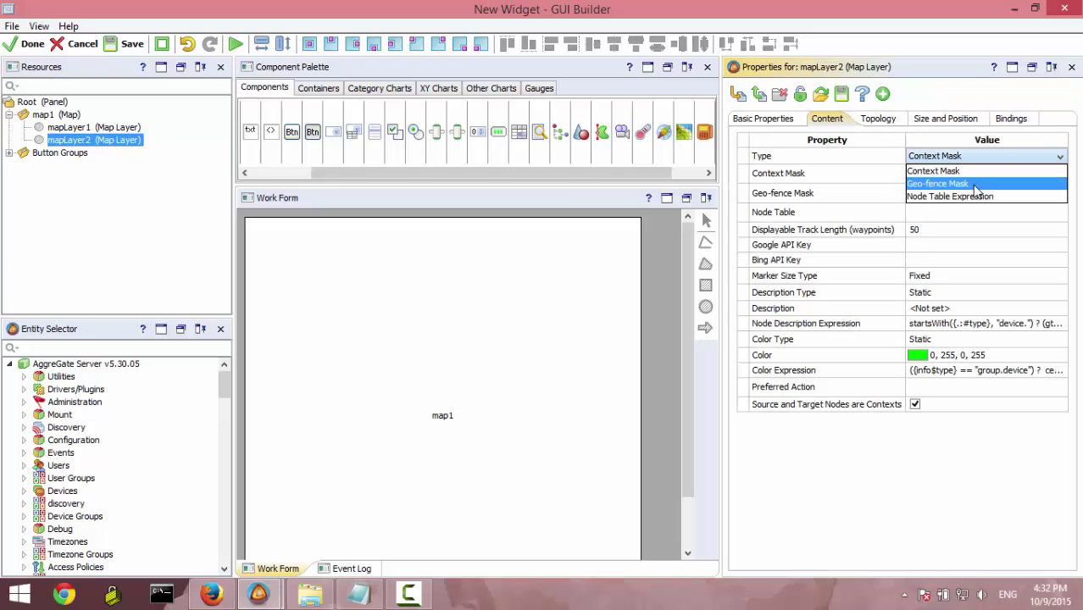
pyautogui.click(972, 184)
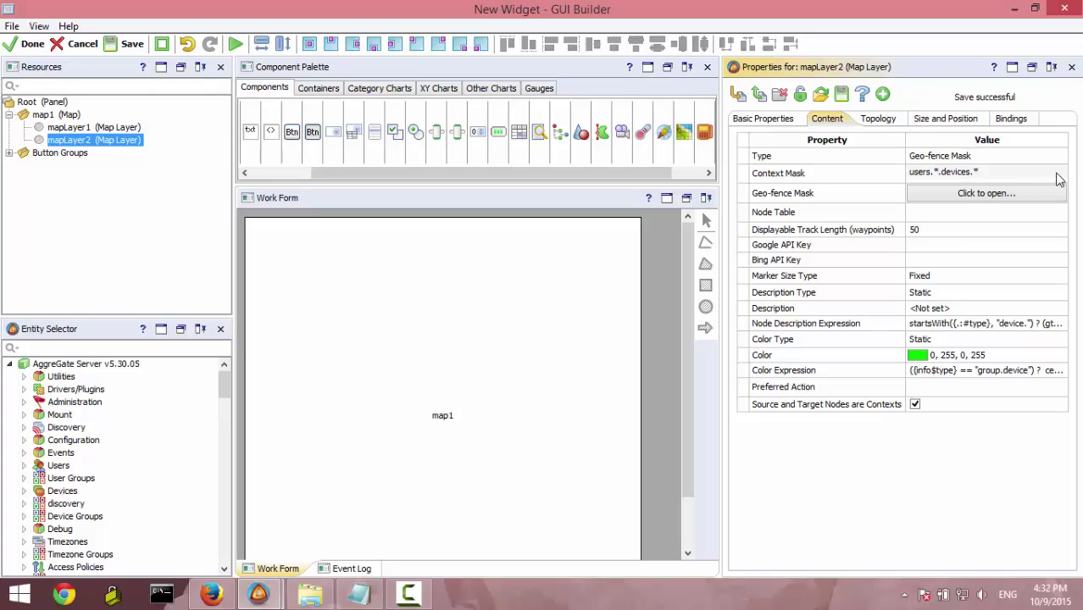
# Set the geo-fence mask of mapLayer2 to the Polygon geo-fence and accept the mask settings.
pyautogui.click(1045, 195)
pyautogui.click(792, 159)
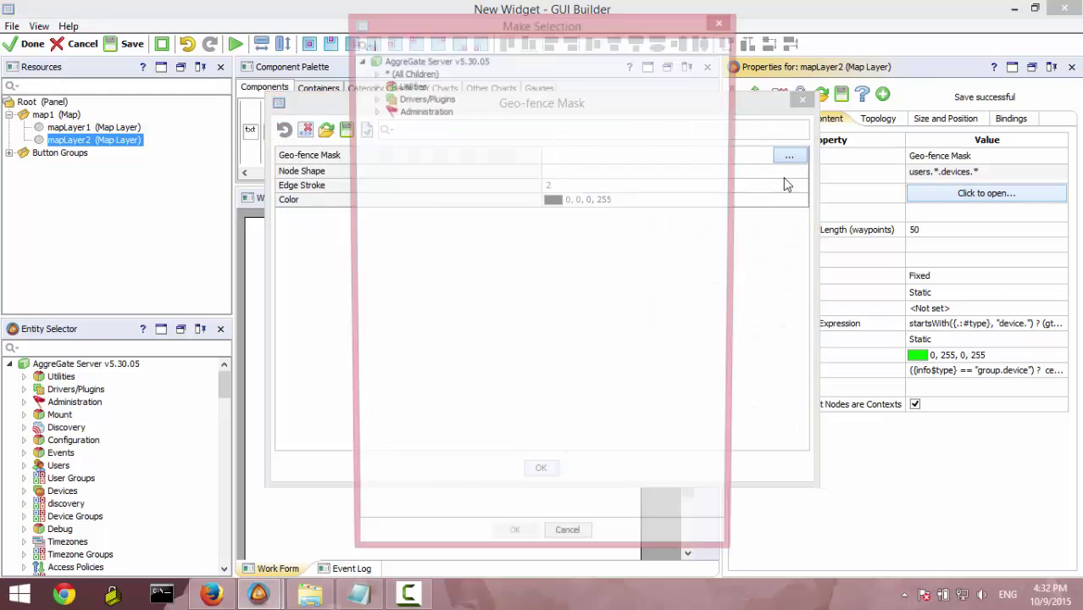
pyautogui.moveTo(724, 166); pyautogui.dragTo(725, 385)
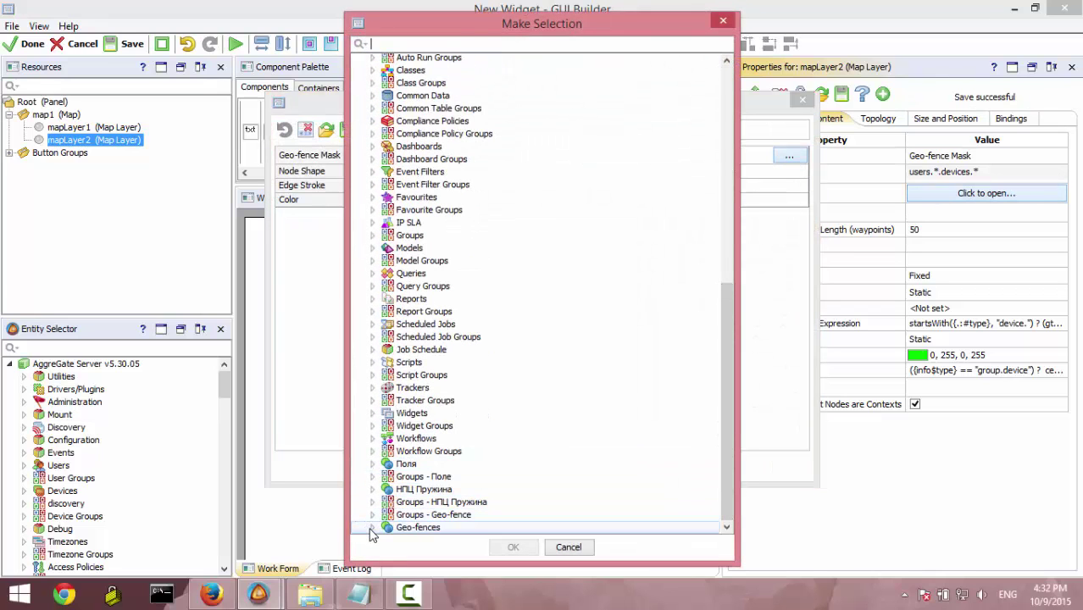
pyautogui.click(372, 528)
pyautogui.click(372, 528)
pyautogui.click(431, 501)
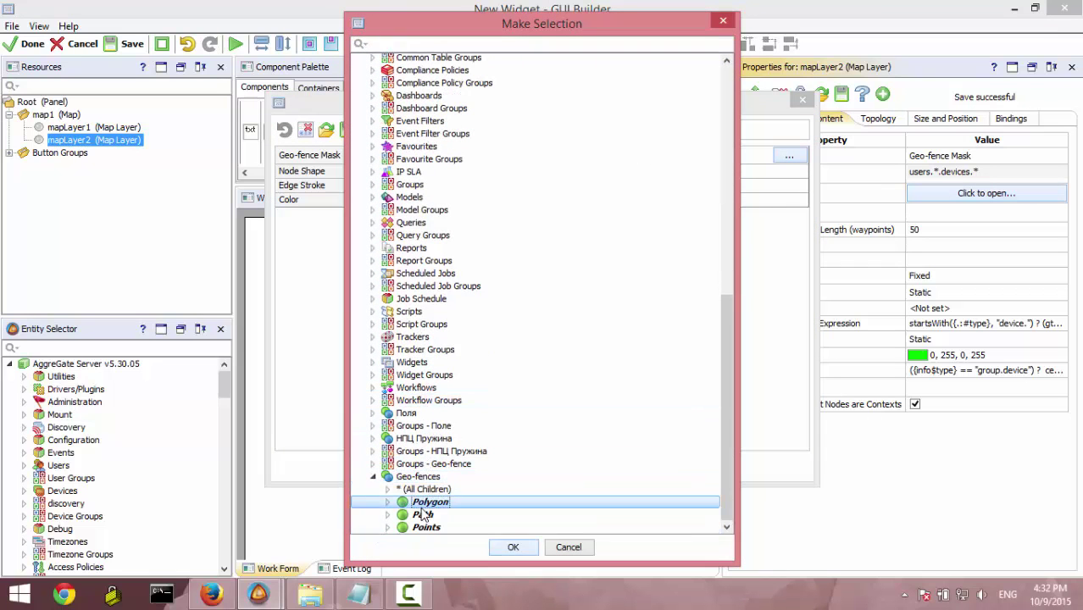
pyautogui.click(509, 547)
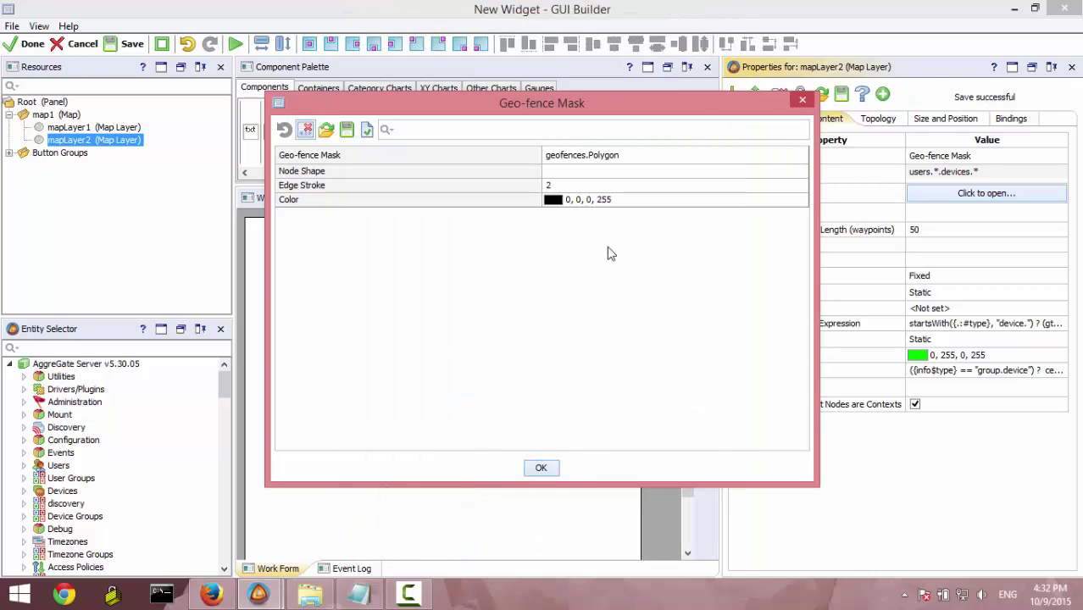
pyautogui.click(542, 468)
# Test-run the widget to check the Polygon geo-fence on the map, and close the preview.
pyautogui.click(236, 43)
pyautogui.scroll(3, 543, 305)
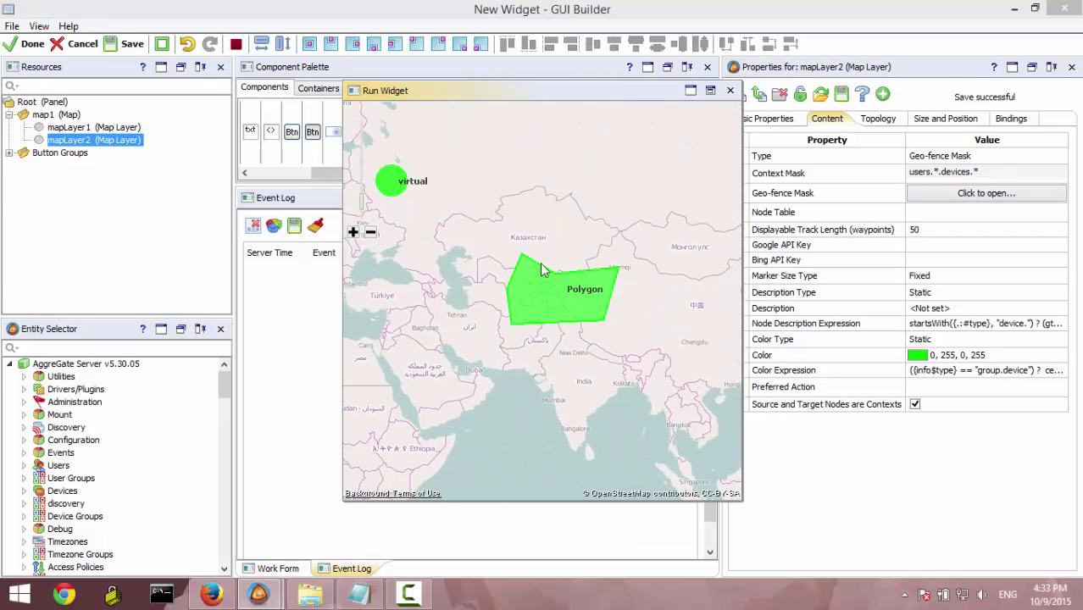
pyautogui.click(731, 91)
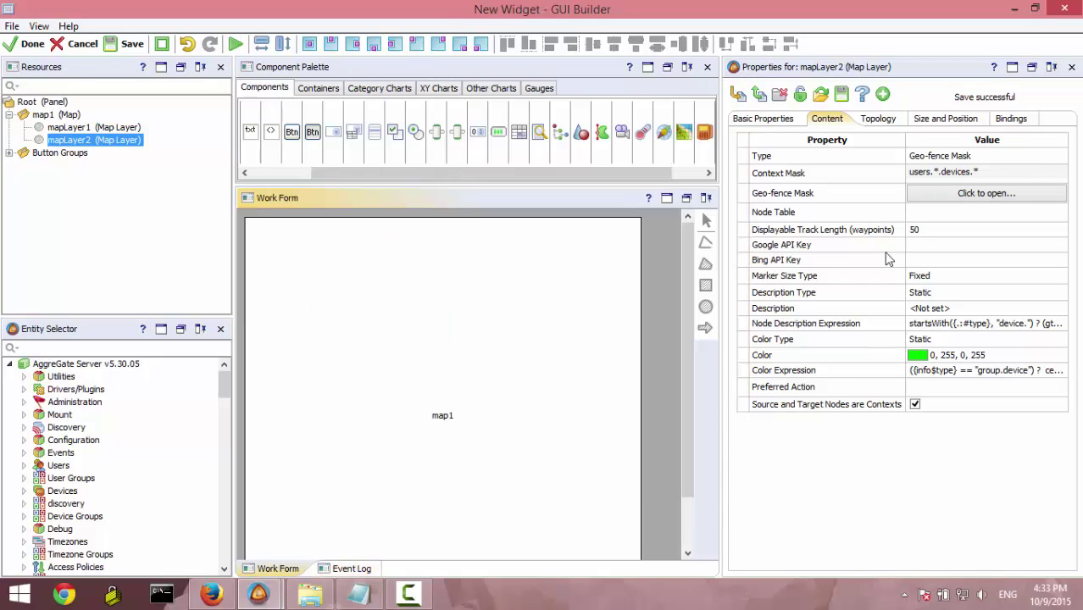
# Set the color of mapLayer2 to teal (0, 128, 128), test-run the widget to check it, and close the preview.
pyautogui.click(927, 357)
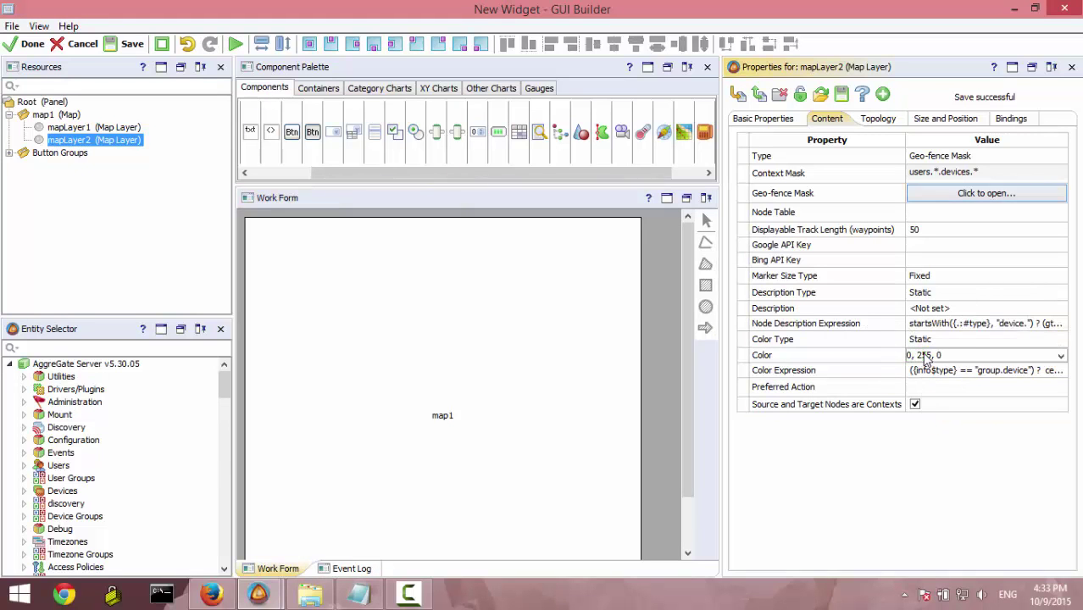
pyautogui.click(1061, 357)
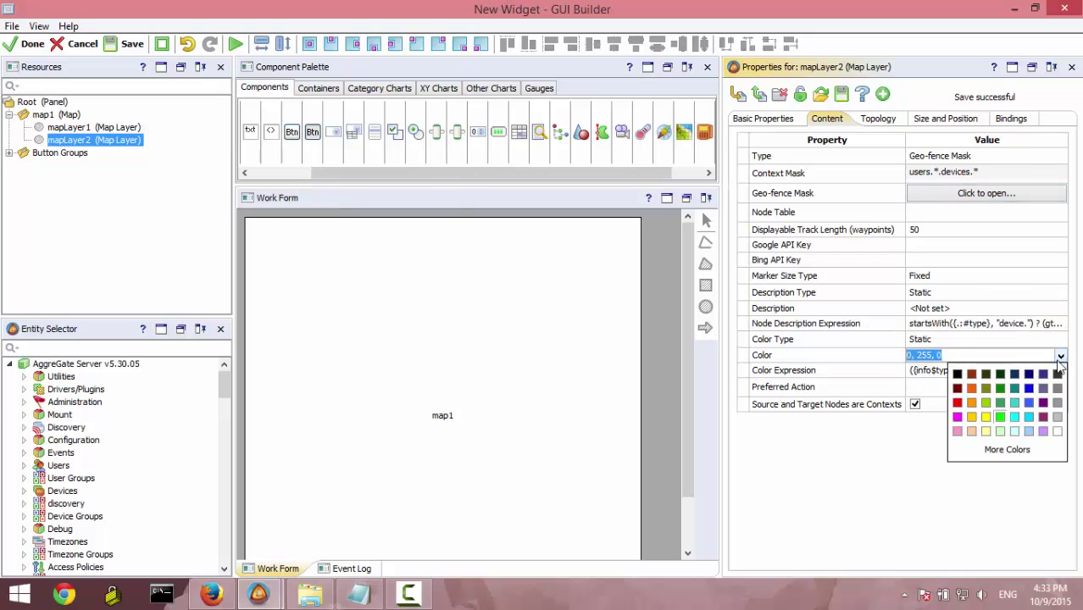
pyautogui.click(1015, 388)
pyautogui.click(236, 44)
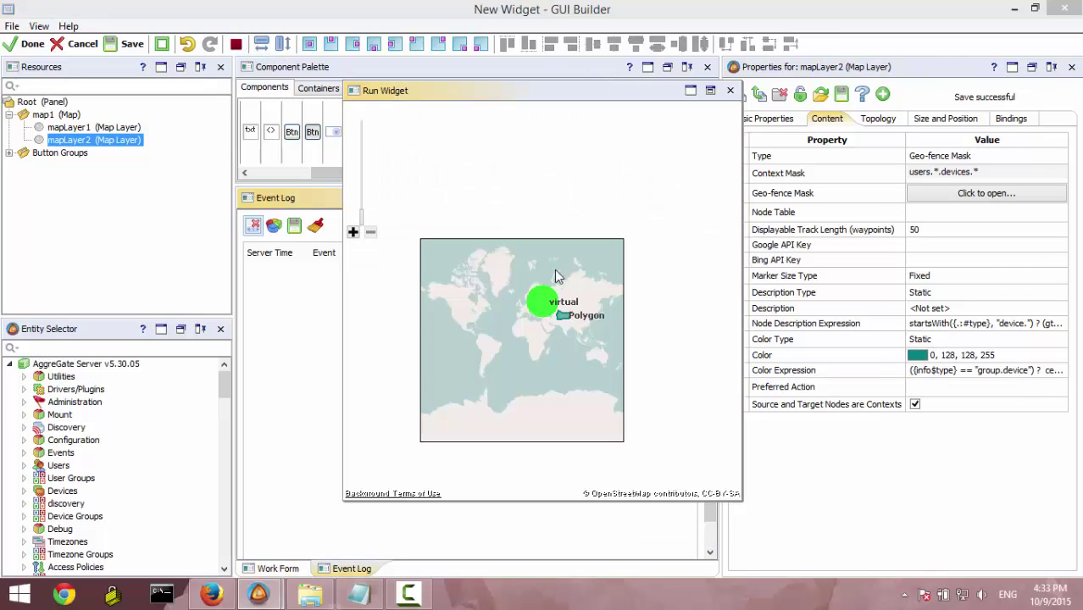
pyautogui.click(730, 89)
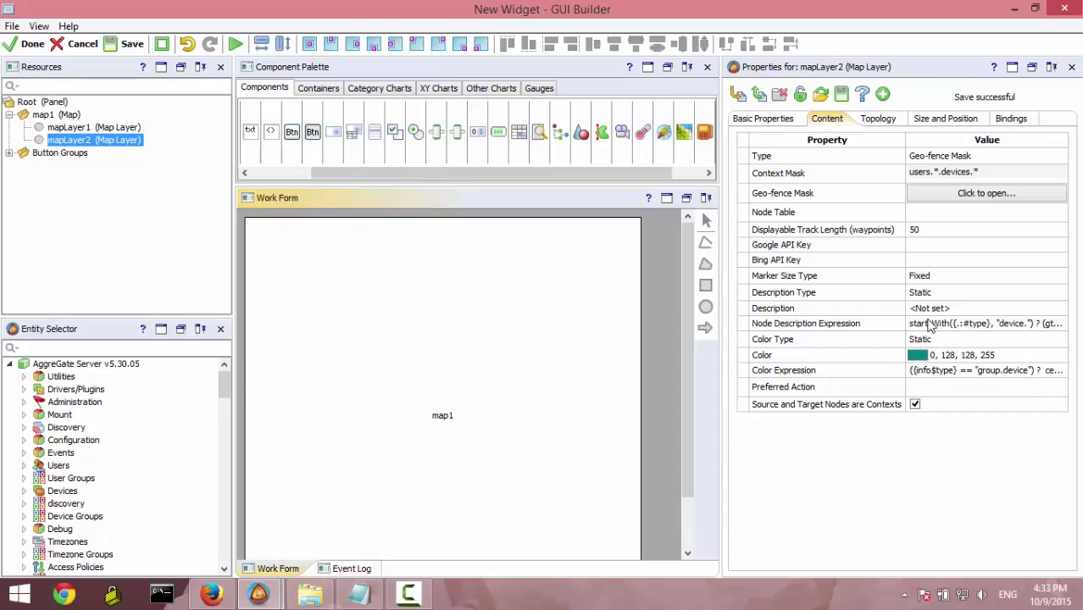
# Set the description of mapLayer2 to TEST DESCK, test-run the widget to check the label, and close the preview.
pyautogui.click(940, 309)
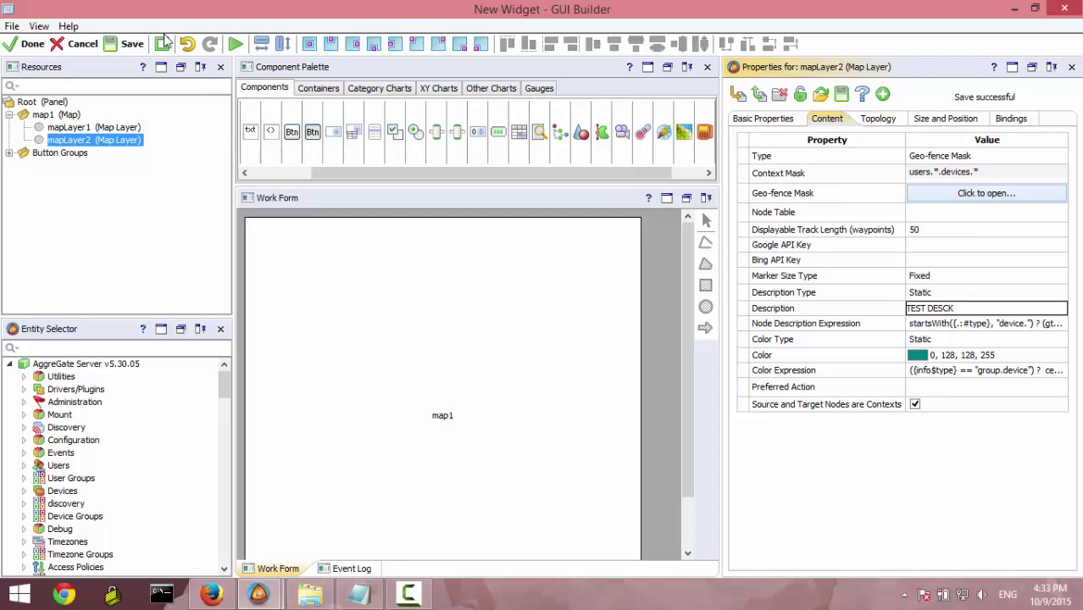
pyautogui.click(236, 43)
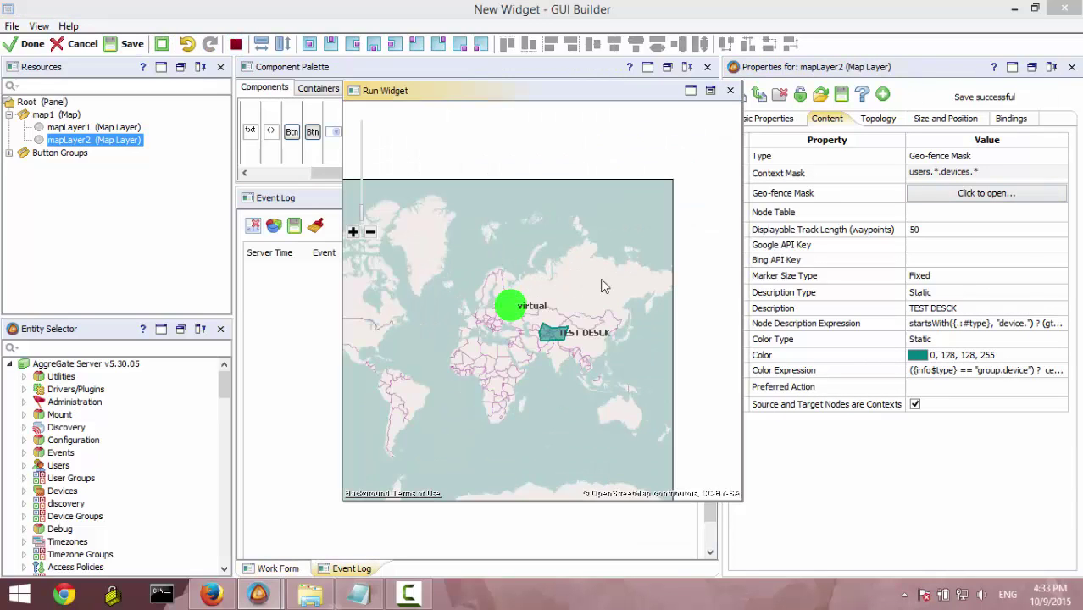
pyautogui.click(730, 90)
# Clear the description of mapLayer2 and set its description type to Dynamic.
pyautogui.click(953, 310)
pyautogui.press('BackSpace')
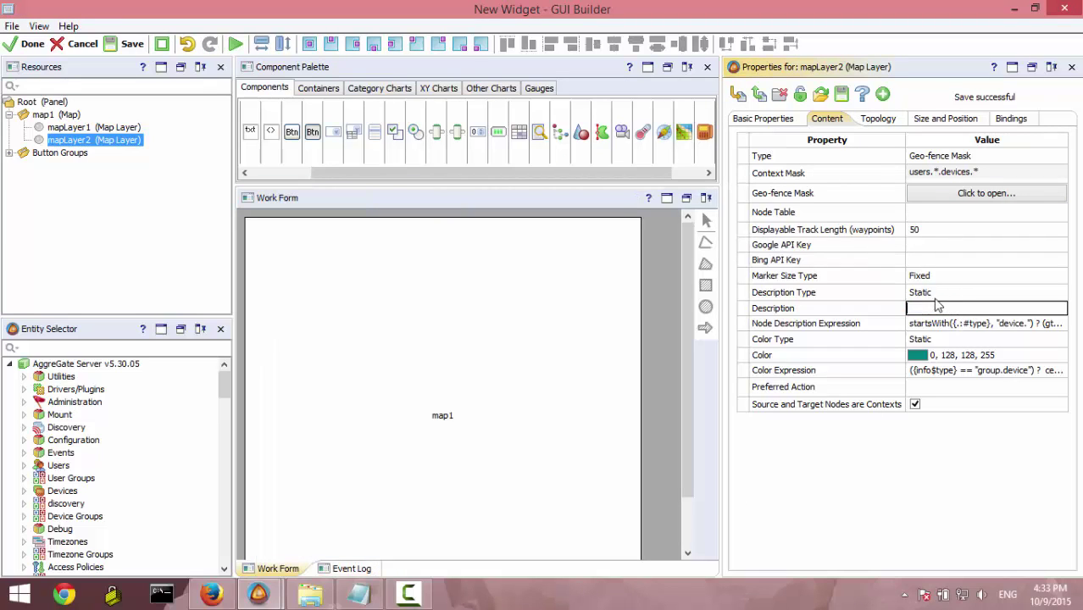
pyautogui.click(937, 294)
pyautogui.click(929, 322)
pyautogui.click(984, 327)
pyautogui.click(1049, 327)
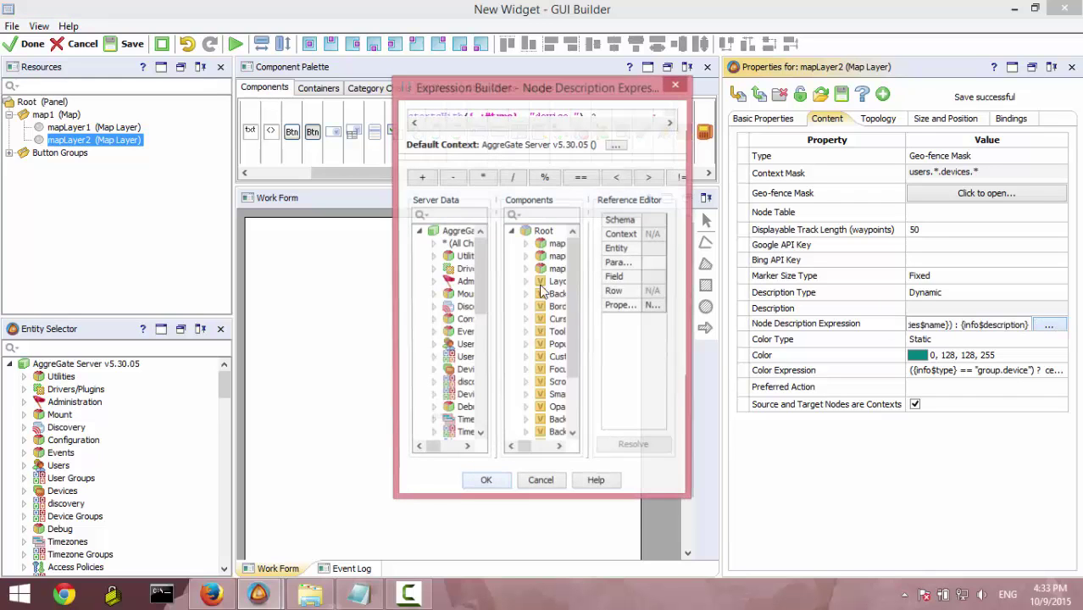
pyautogui.moveTo(392, 163); pyautogui.dragTo(246, 164)
pyautogui.moveTo(446, 192); pyautogui.dragTo(141, 88)
pyautogui.write('""')
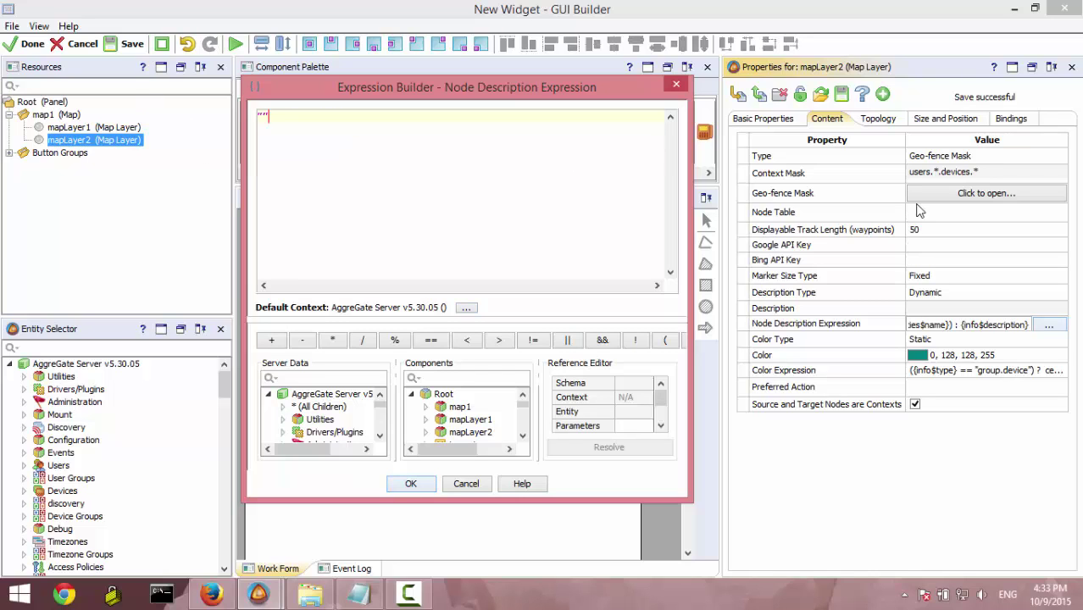
pyautogui.click(676, 84)
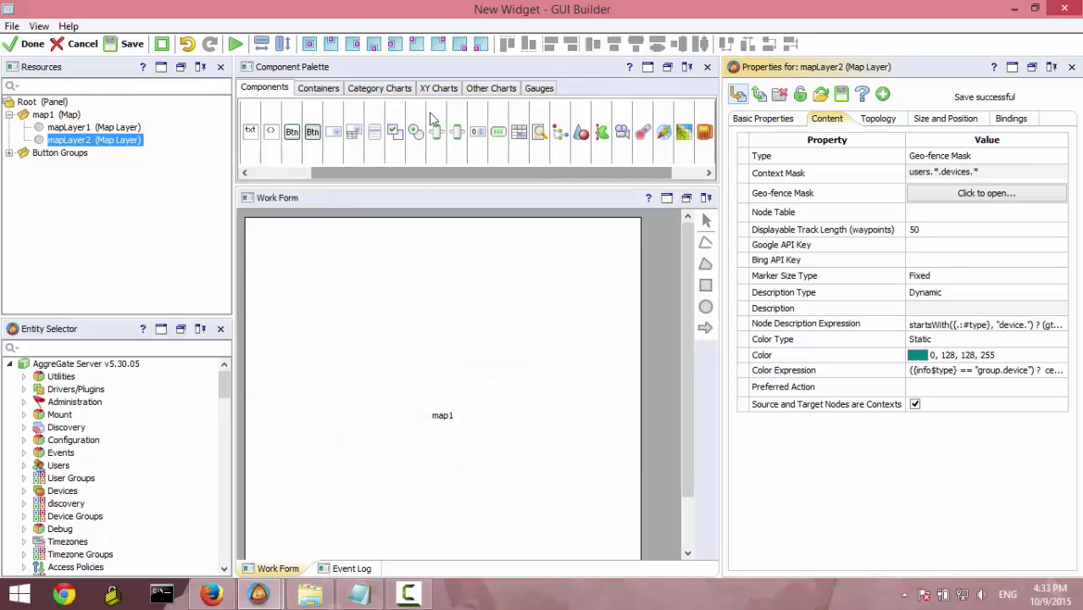
# Add a third layer to map1 and set its content type to Node Table Expression.
pyautogui.click(57, 118)
pyautogui.rightClick(68, 117)
pyautogui.click(102, 191)
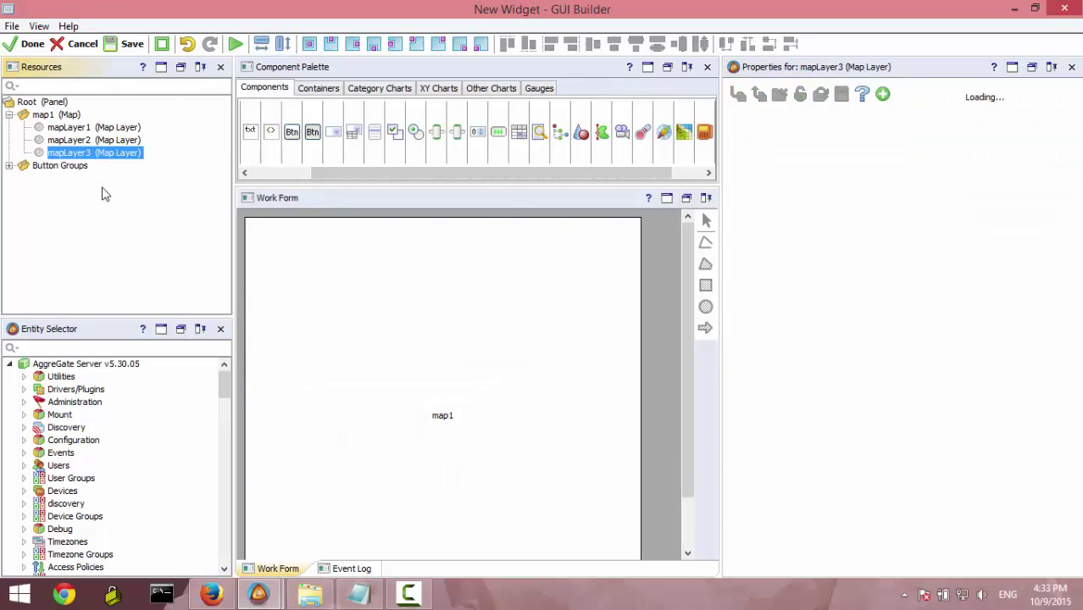
pyautogui.click(793, 122)
pyautogui.click(829, 120)
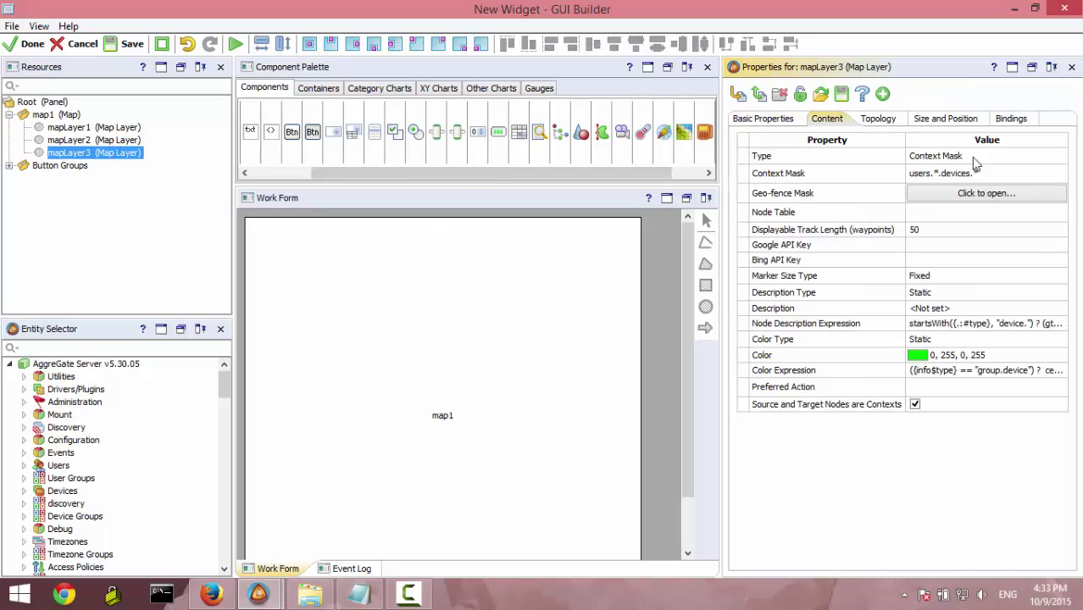
pyautogui.click(994, 156)
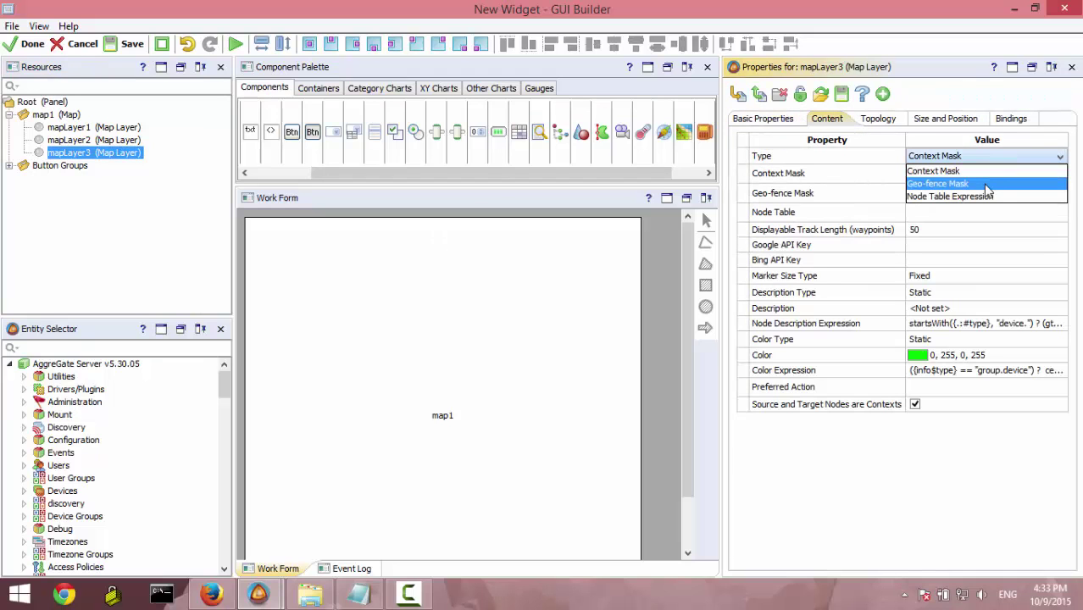
pyautogui.click(987, 196)
# Set the geo-fence mask of mapLayer2 to all children of Geo-fences, test-run the widget, and close the preview.
pyautogui.click(127, 141)
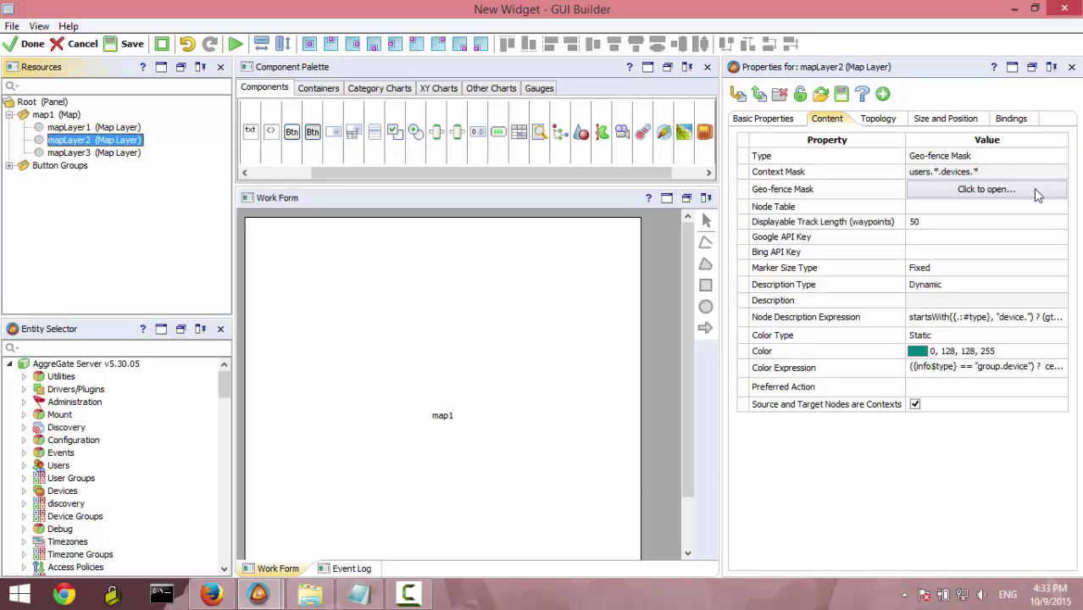
pyautogui.click(1033, 188)
pyautogui.click(786, 153)
pyautogui.scroll(-10, 620, 360)
pyautogui.scroll(-6, 619, 360)
pyautogui.click(426, 476)
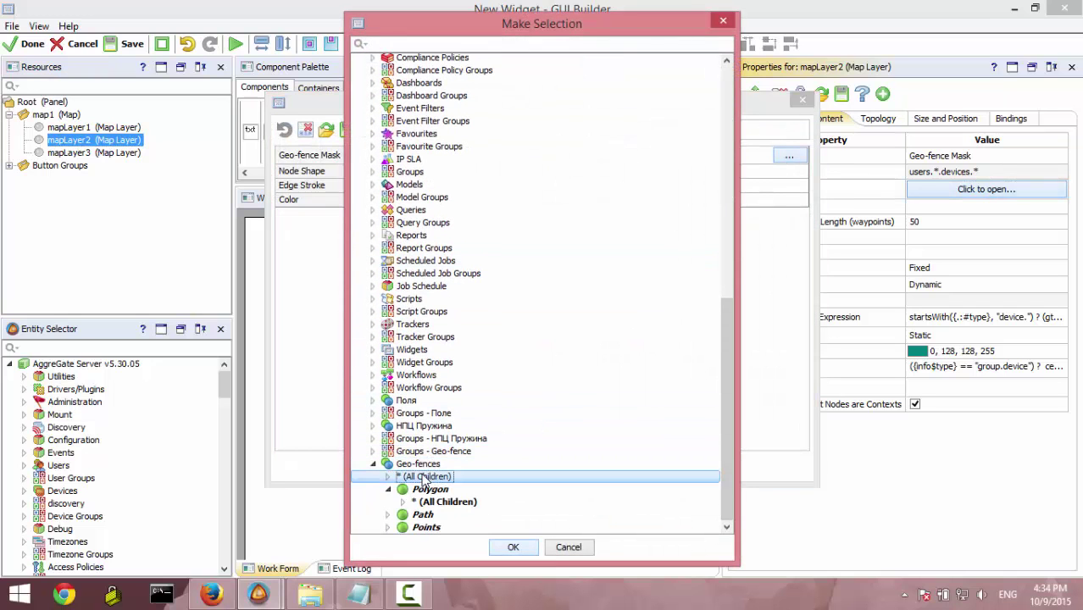
pyautogui.click(511, 547)
pyautogui.click(540, 469)
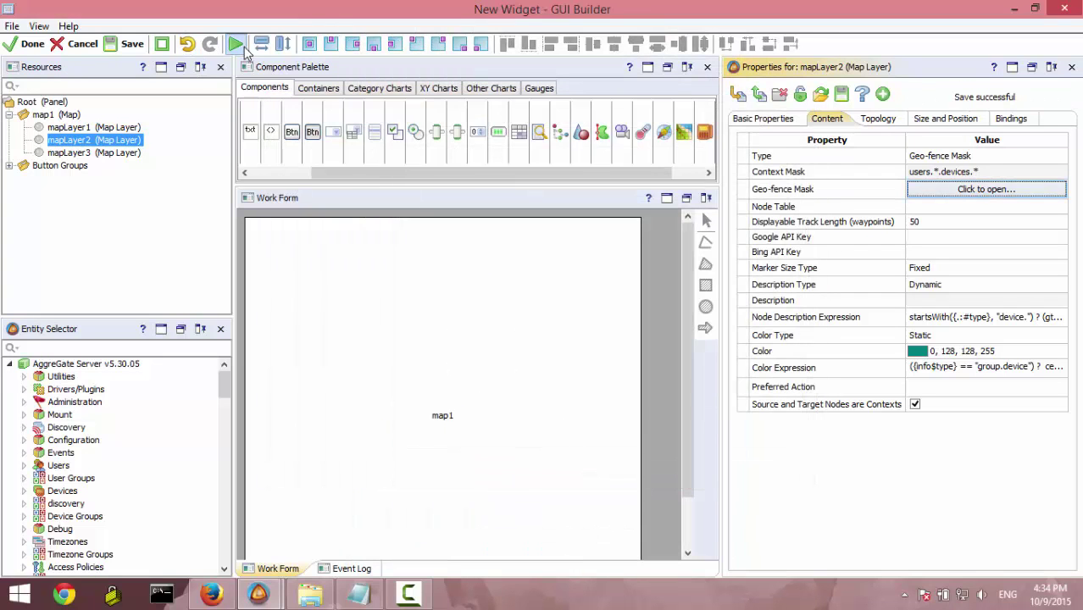
pyautogui.click(236, 44)
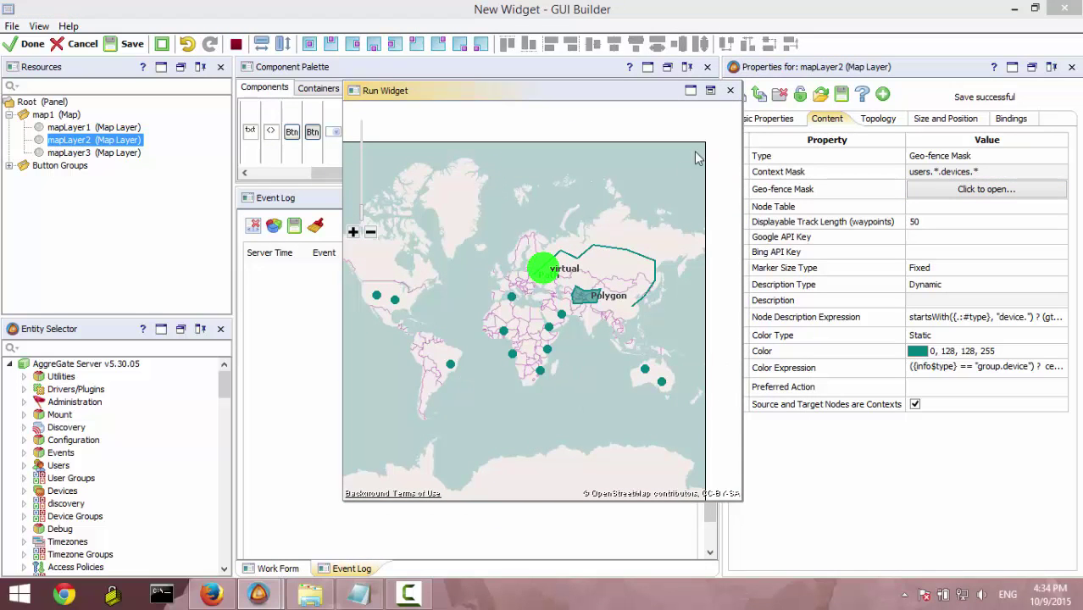
pyautogui.click(730, 92)
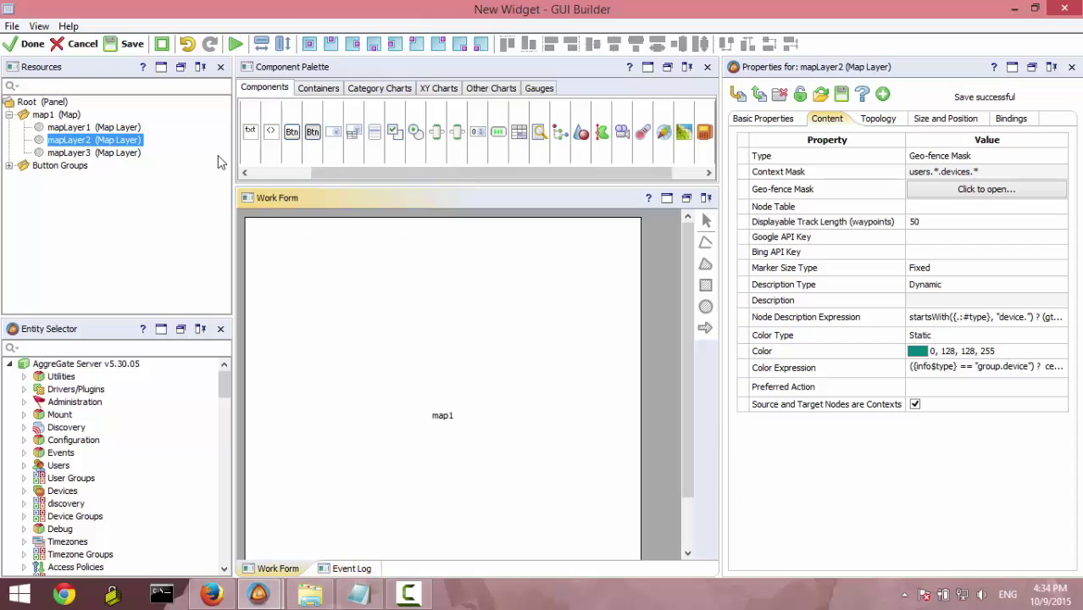
# Open the Node Table expression of mapLayer3 in the Expression Builder.
pyautogui.click(122, 154)
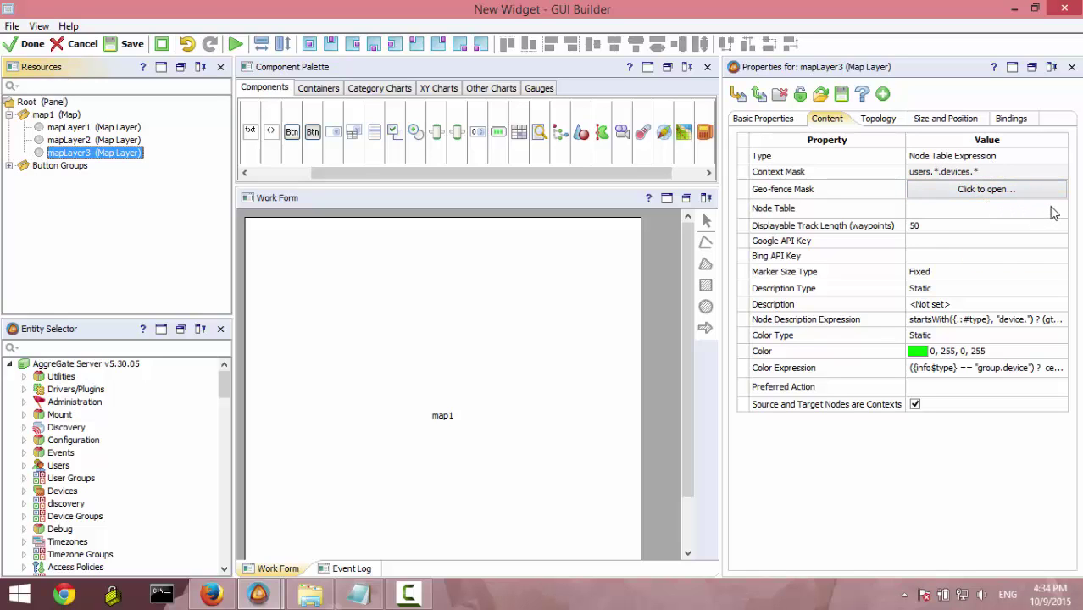
pyautogui.click(1054, 213)
pyautogui.click(1051, 209)
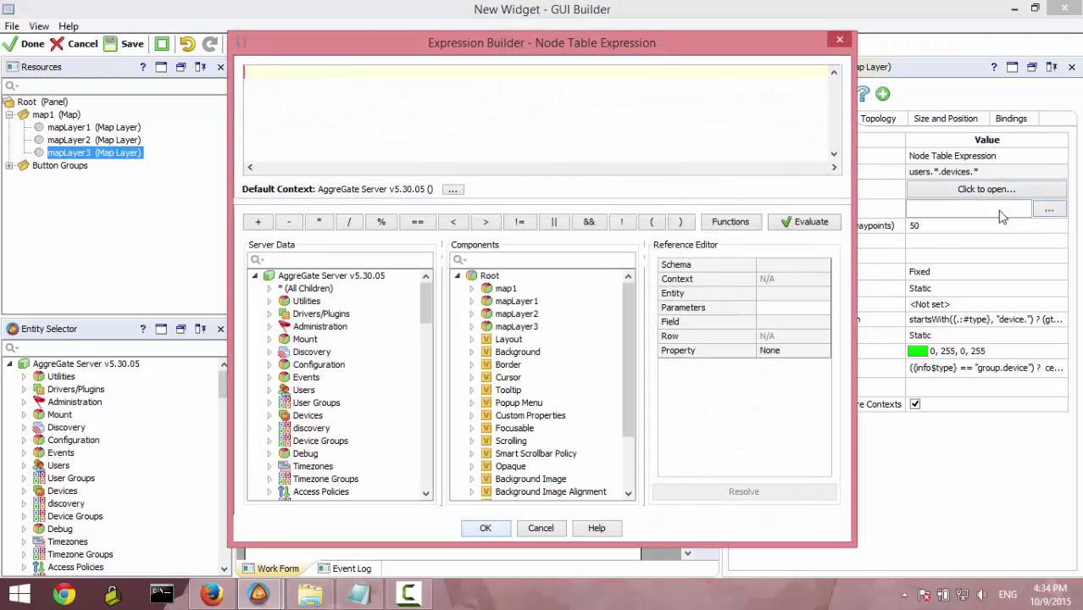
pyautogui.click(360, 596)
pyautogui.hotkey('ctrl', 'x')
pyautogui.click(650, 100)
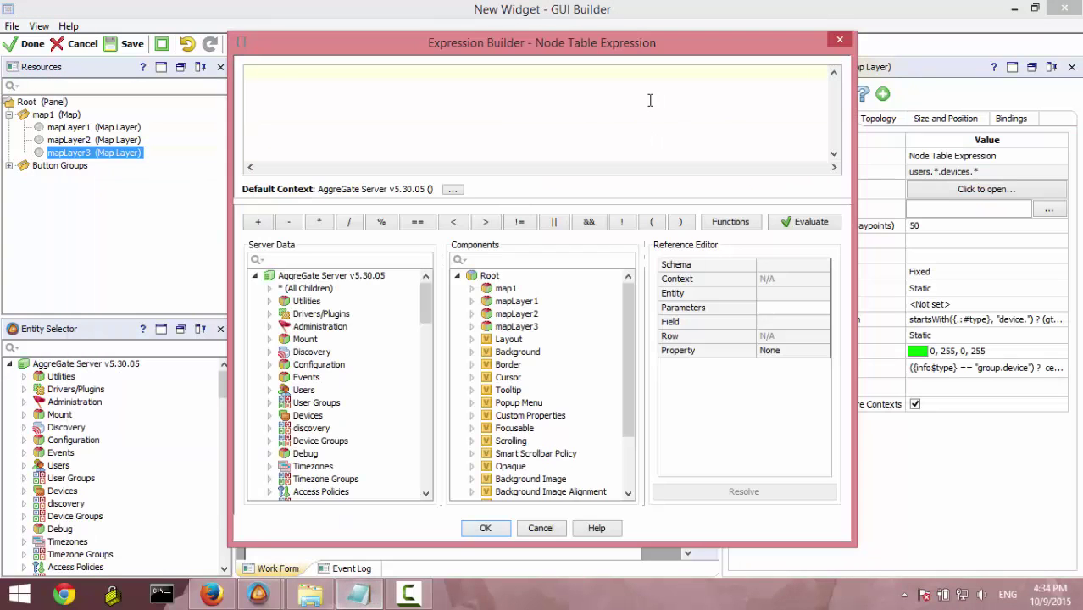
pyautogui.hotkey('ctrl', 'v')
pyautogui.hotkey('ctrl', 'z')
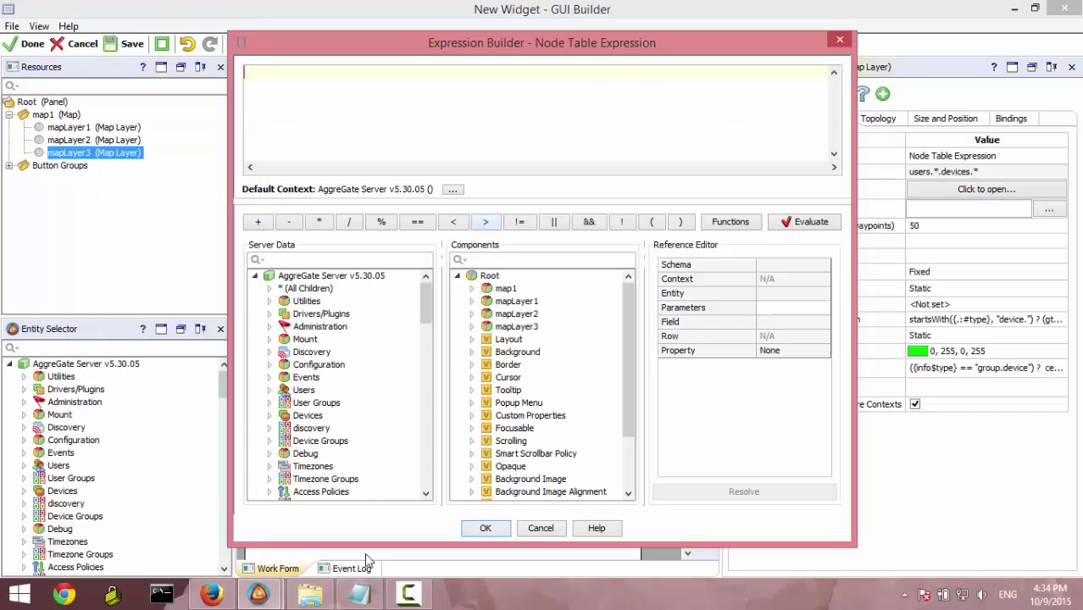
# Move the table expression for server node SRV010 at 55.2595, 34.814 from Notepad into mapLayer3's Node Table expression and accept it.
pyautogui.click(359, 595)
pyautogui.hotkey('ctrl', 'z')
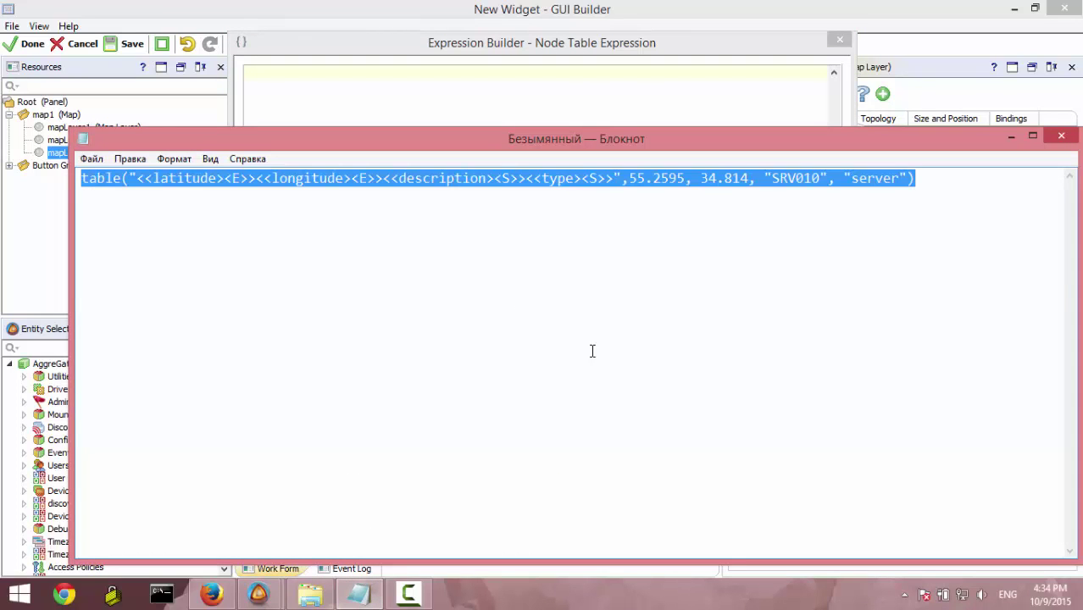
pyautogui.hotkey('ctrl', 'x')
pyautogui.click(628, 106)
pyautogui.hotkey('ctrl', 'v')
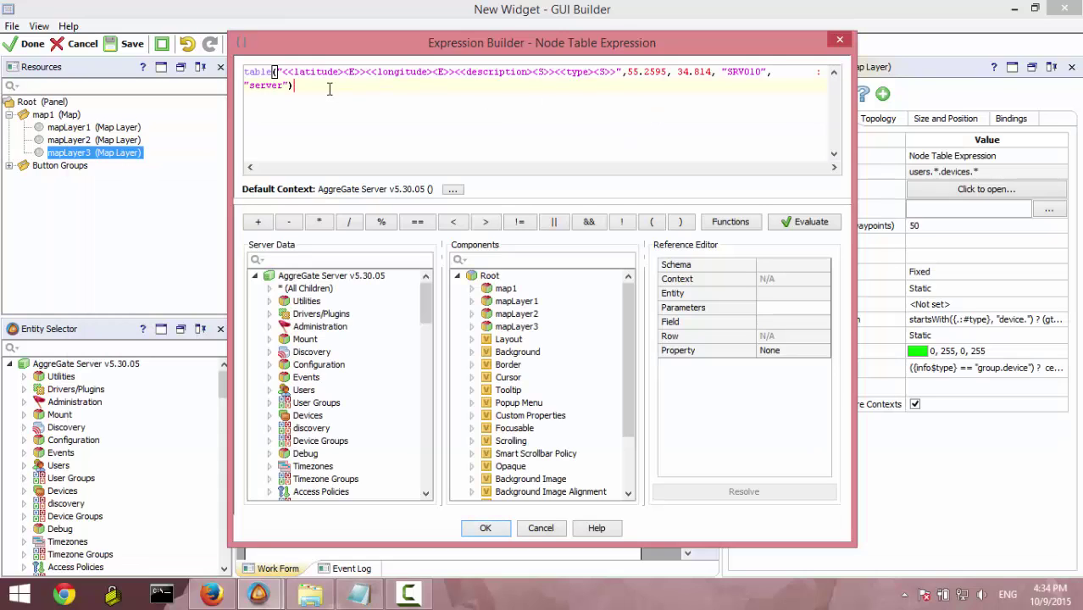
pyautogui.click(301, 73)
pyautogui.moveTo(636, 74); pyautogui.dragTo(663, 74)
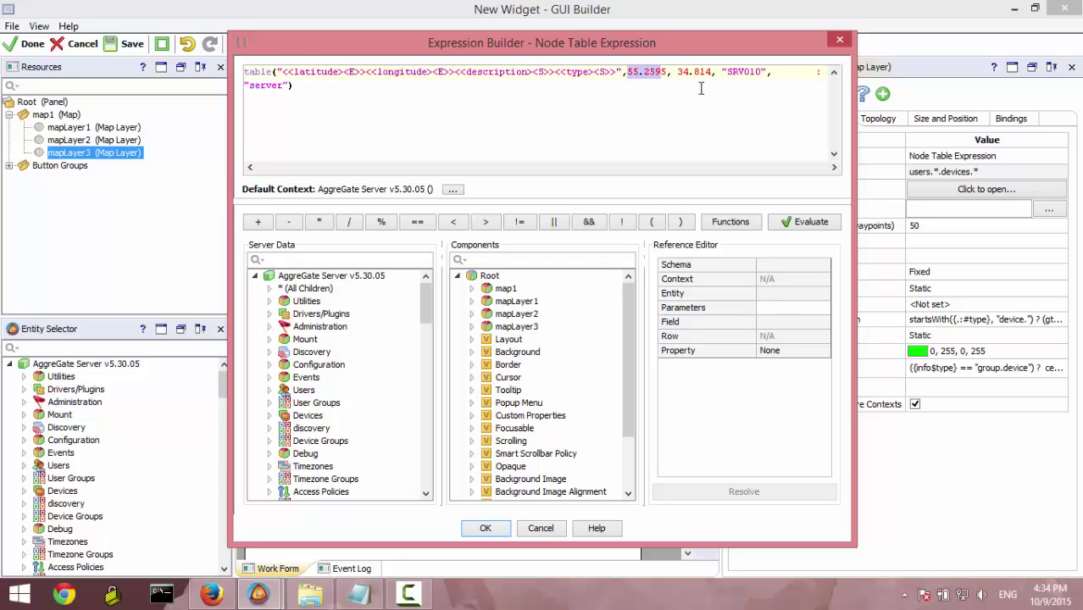
pyautogui.click(485, 529)
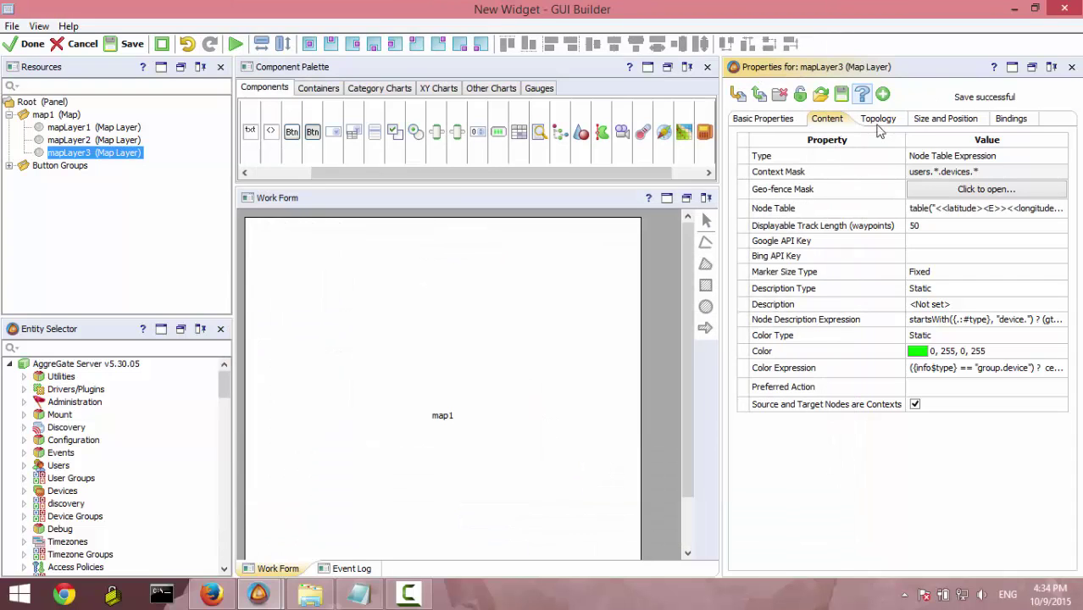
# Test-run the widget and examine the SRV010 server node from mapLayer3 on the map.
pyautogui.click(236, 43)
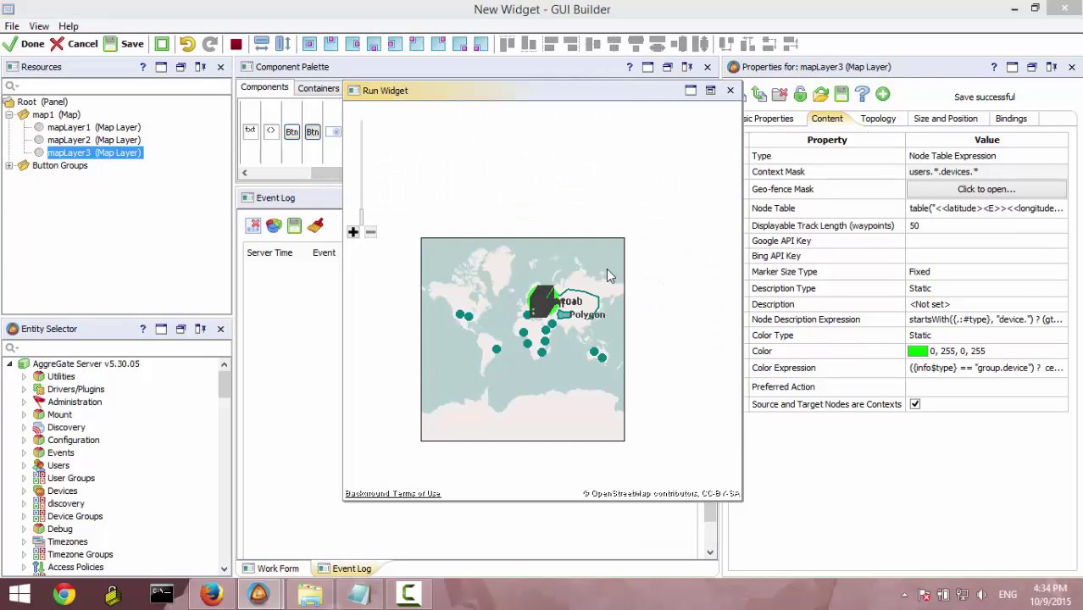
pyautogui.scroll(3, 607, 276)
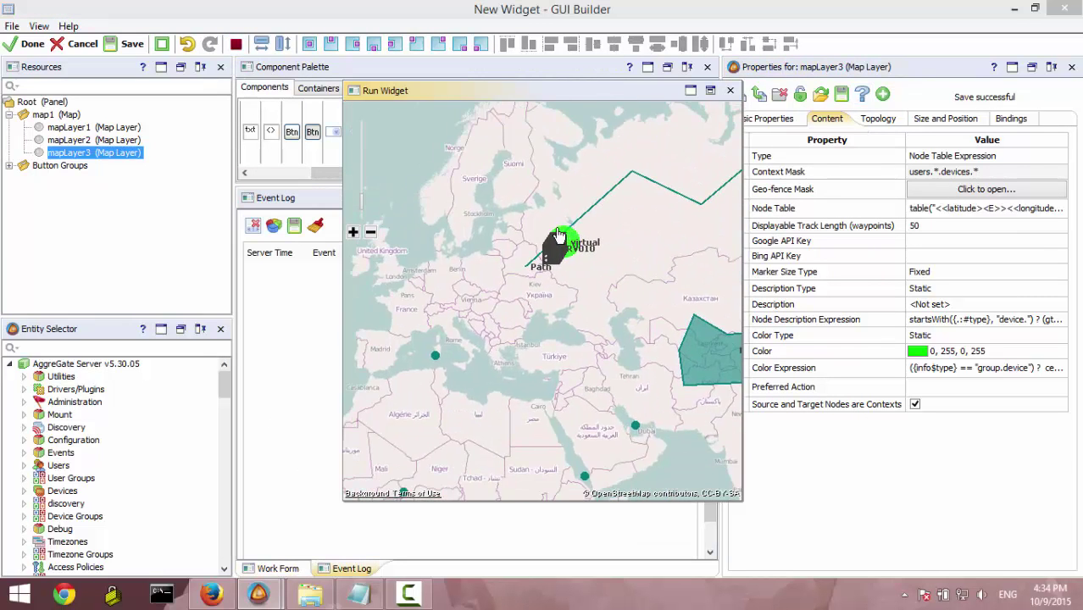
pyautogui.scroll(3, 559, 235)
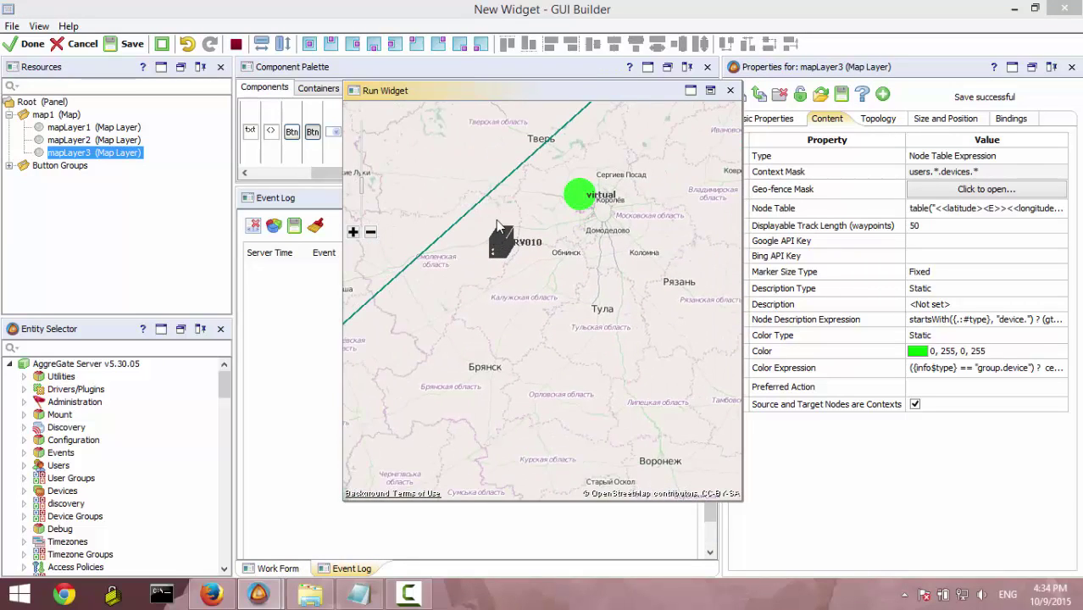